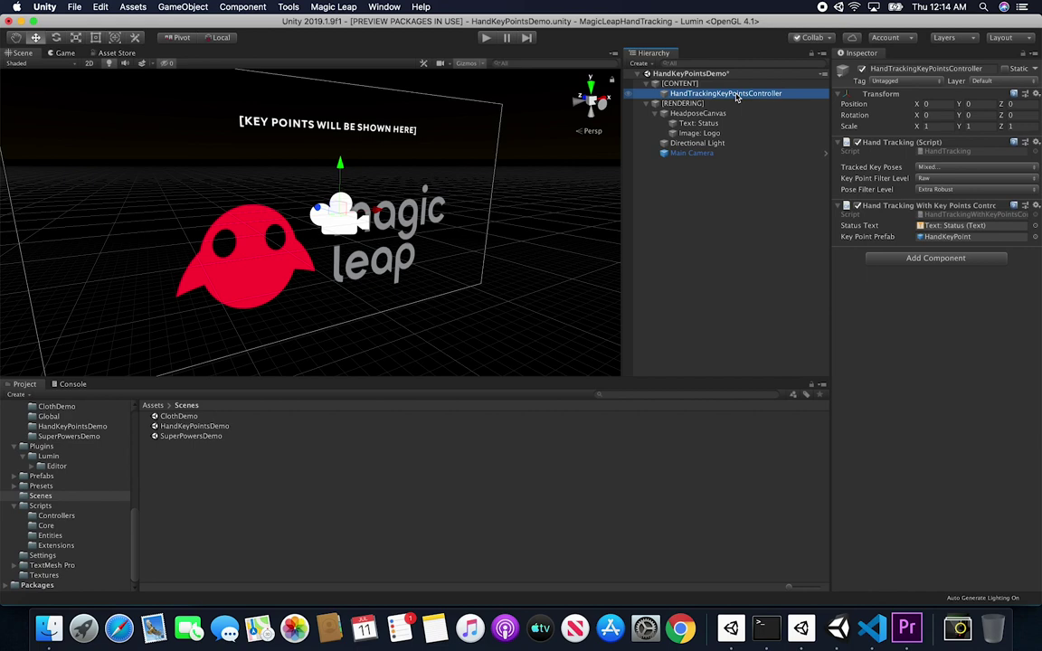
Clear the hand tracking controller's Key Point Prefab reference and assign the HandKeyPointWithTrail prefab instead
left_click(946, 237)
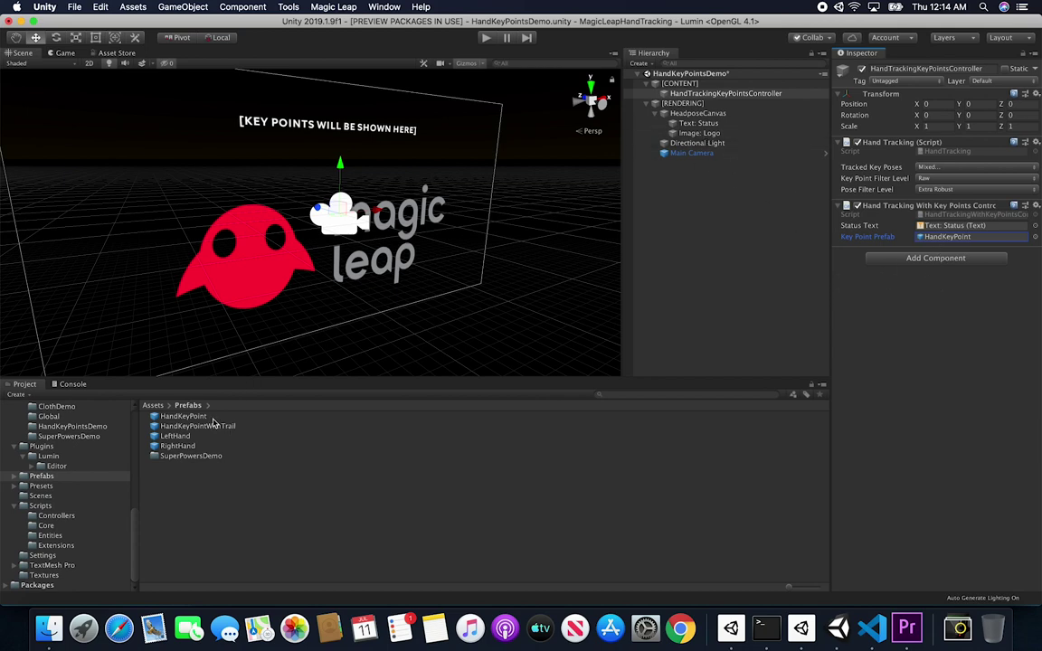
left_click(951, 238)
key("BackSpace")
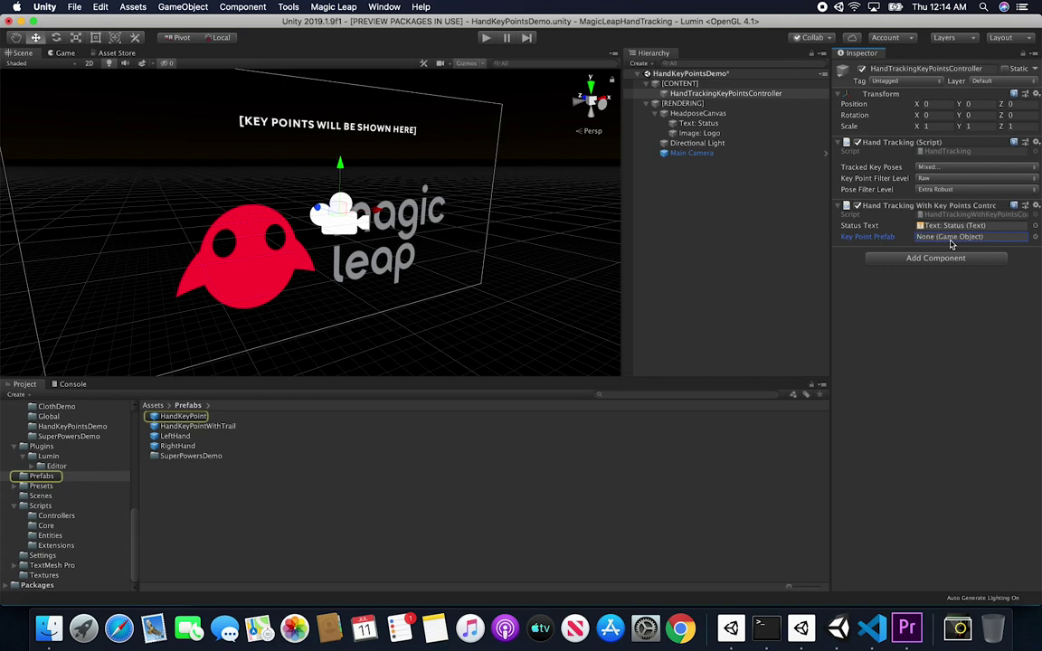
left_click_drag(158, 426, 922, 237)
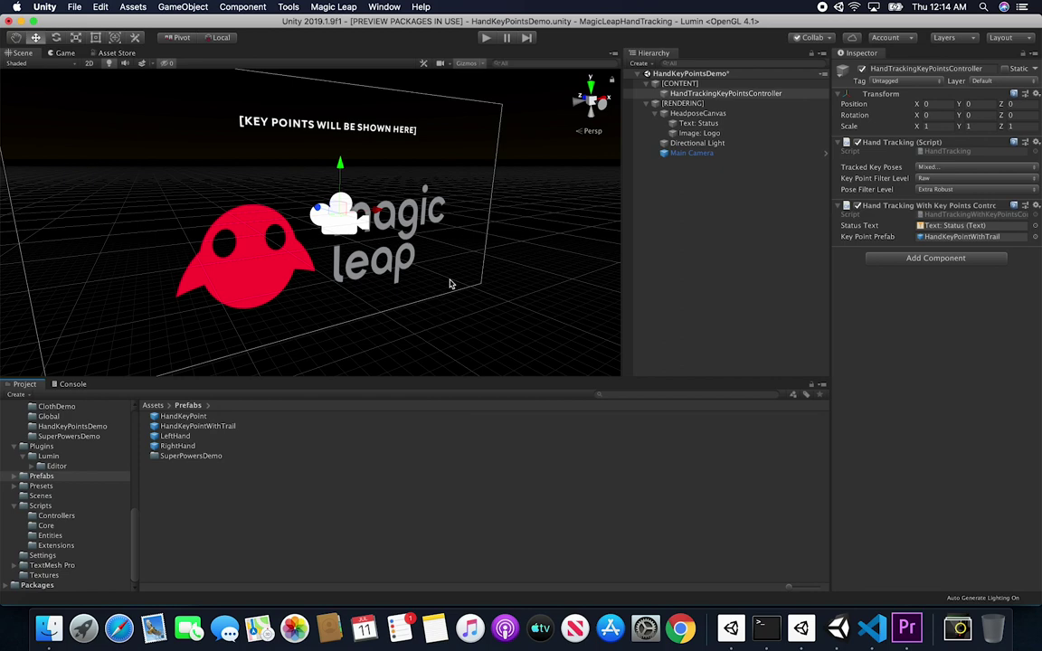
Place an instance of the HandKeyPointWithTrail prefab in the scene at about X 6.58, Y -3.91, Z 5.48
left_click_drag(208, 426, 426, 298)
key("f")
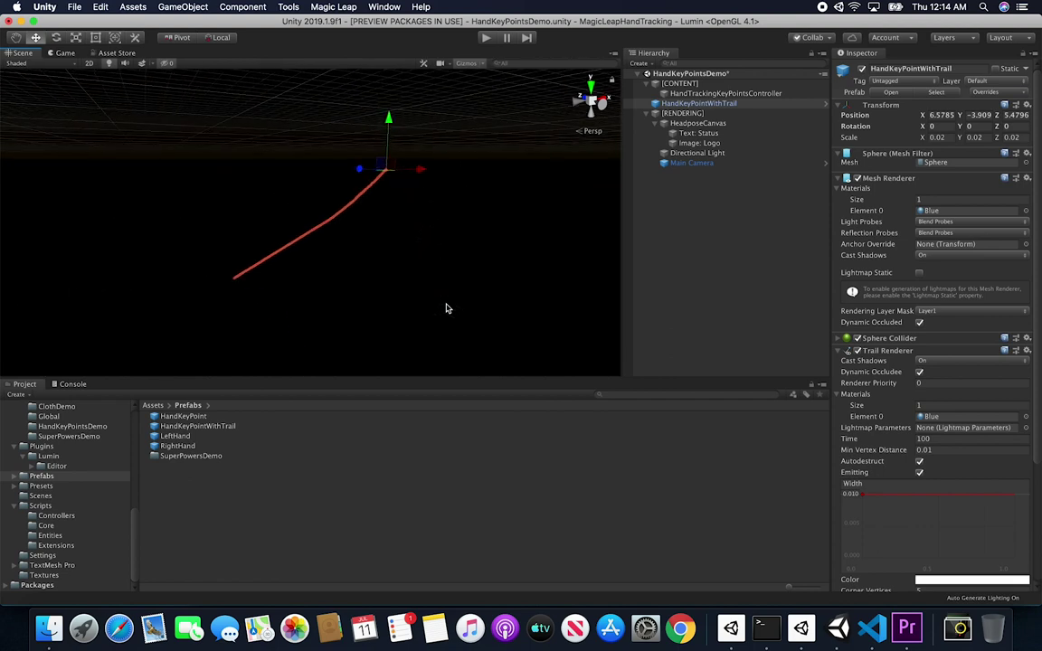
scroll(435, 169, "up", 3)
scroll(435, 169, "up", 3)
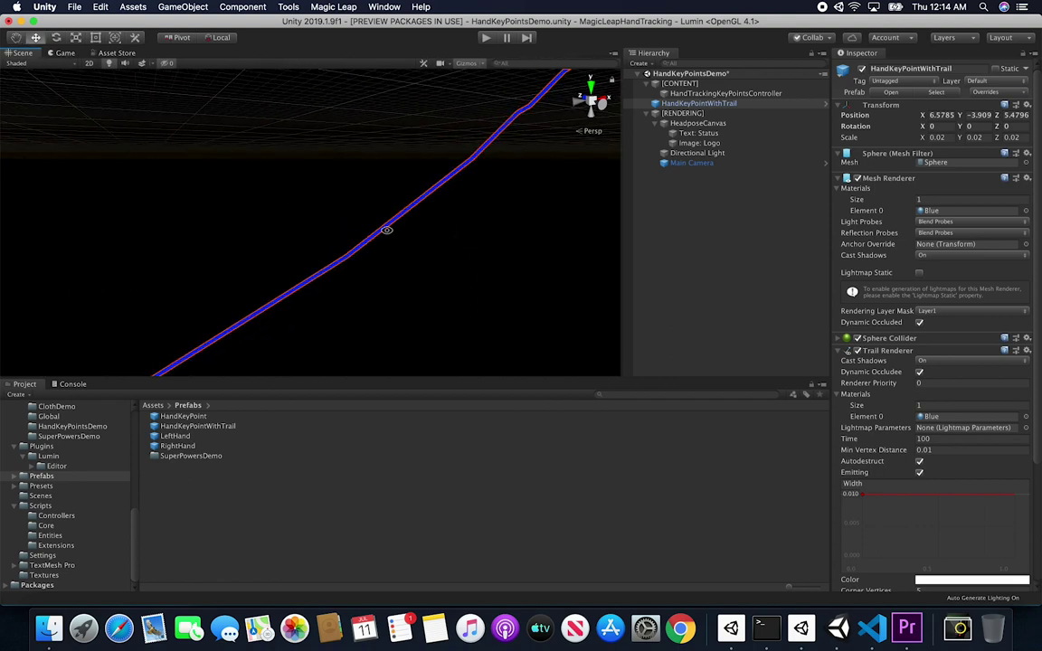
Open the HandKeyPointWithTrail prefab for editing and collapse its Mesh Renderer to make room for the Trail Renderer settings
left_click(892, 92)
left_click_drag(351, 285, 301, 314, "alt")
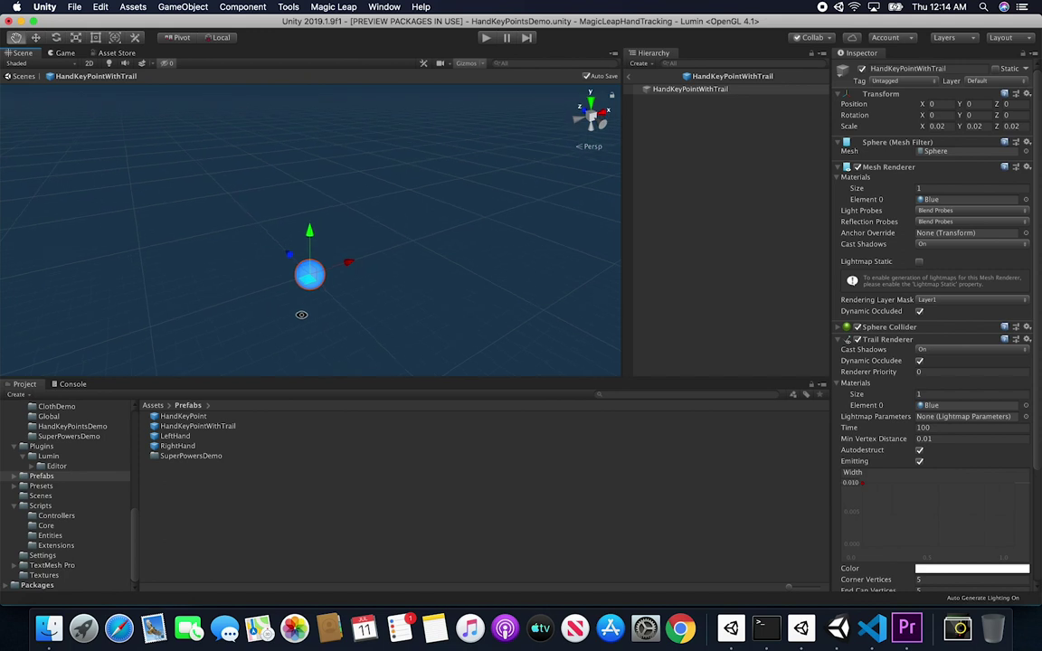
left_click(767, 264)
left_click_drag(829, 262, 690, 240)
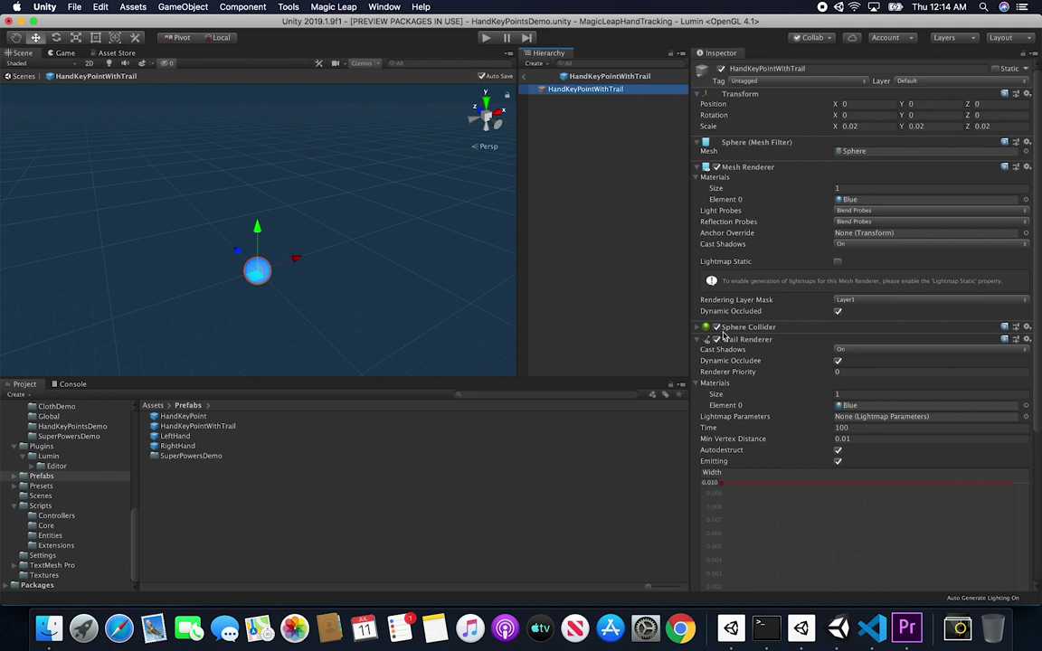
left_click(764, 166)
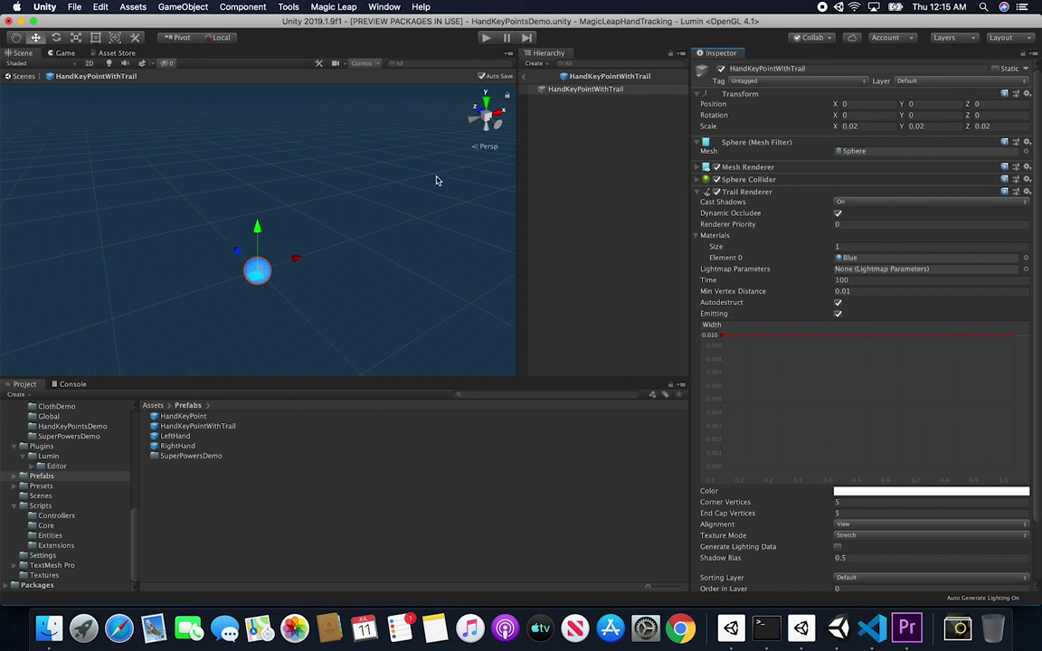
Sweep the sphere around to preview its trail, and reset its Y and Z position to 0
mouse_move(260, 268)
left_mouse_down()
mouse_move(297, 247)
mouse_move(268, 227)
mouse_move(267, 199)
mouse_move(369, 191)
mouse_move(371, 158)
mouse_move(431, 179)
mouse_move(428, 232)
mouse_move(386, 254)
mouse_move(367, 311)
mouse_move(299, 306)
mouse_move(223, 326)
mouse_move(195, 206)
mouse_move(216, 181)
mouse_move(211, 149)
mouse_move(257, 142)
left_mouse_up()
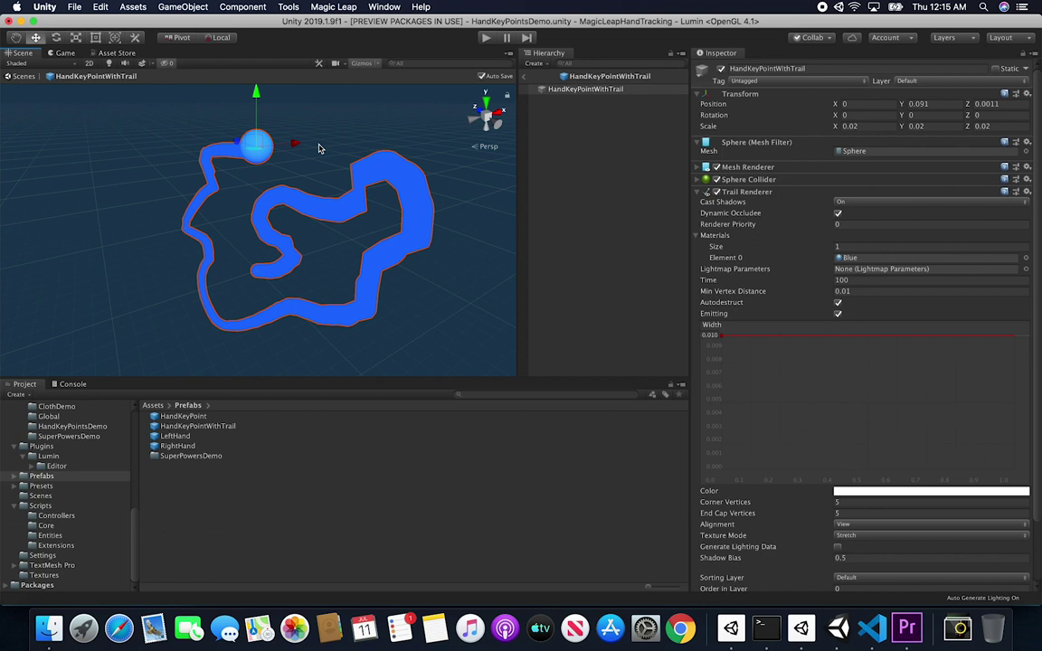
mouse_move(257, 147)
left_mouse_down()
mouse_move(296, 136)
mouse_move(349, 157)
mouse_move(308, 166)
mouse_move(147, 142)
mouse_move(123, 175)
mouse_move(148, 193)
mouse_move(152, 237)
left_mouse_up()
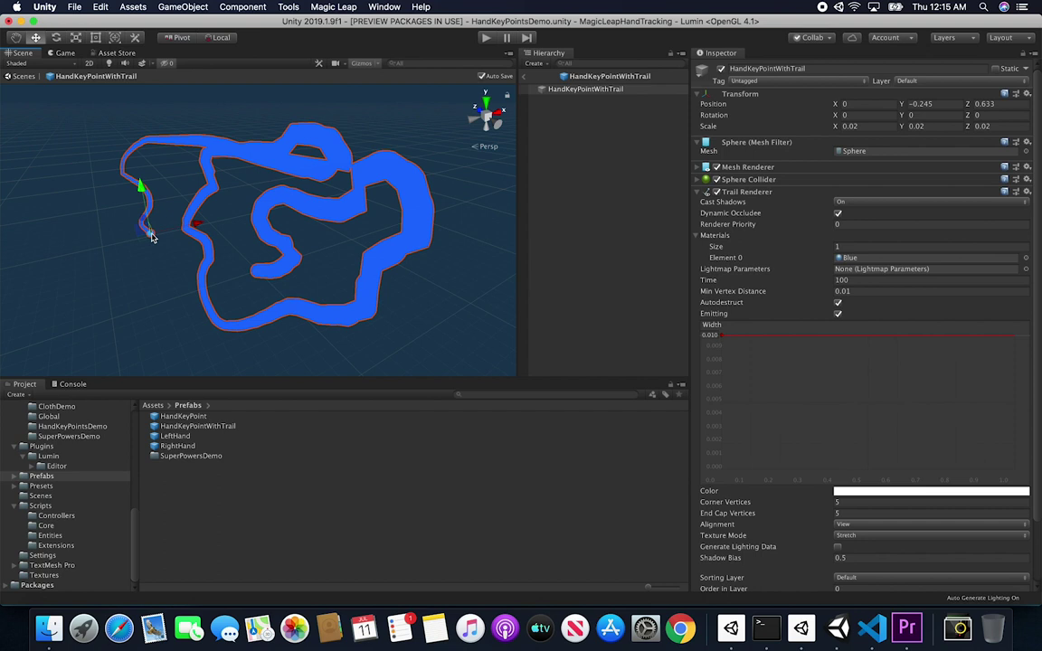
left_click(920, 102)
type("0")
left_click(998, 104)
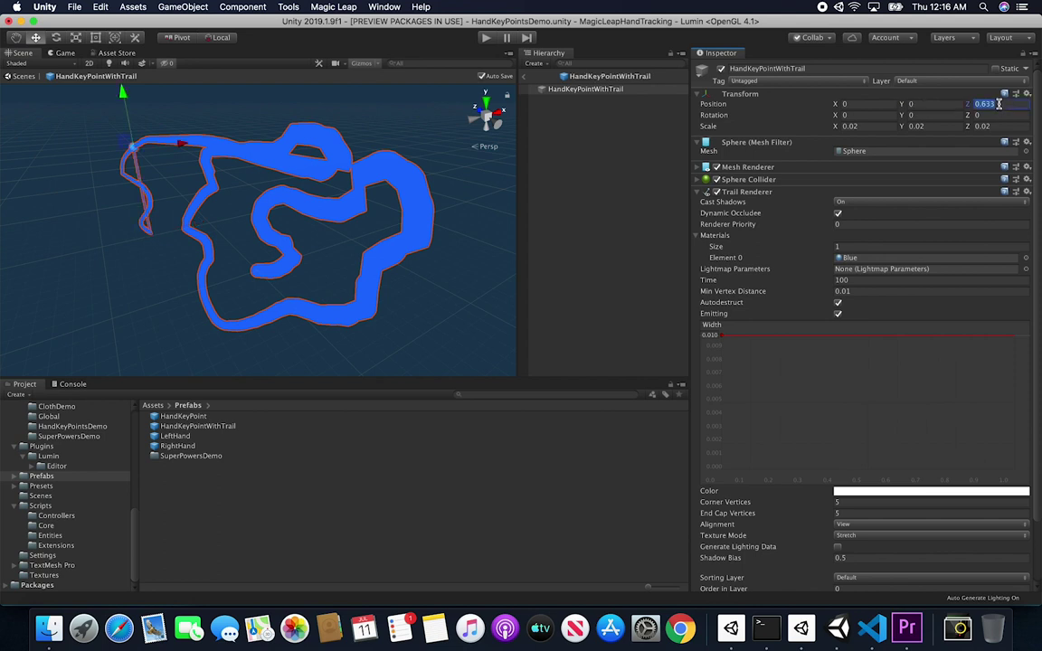
type("0")
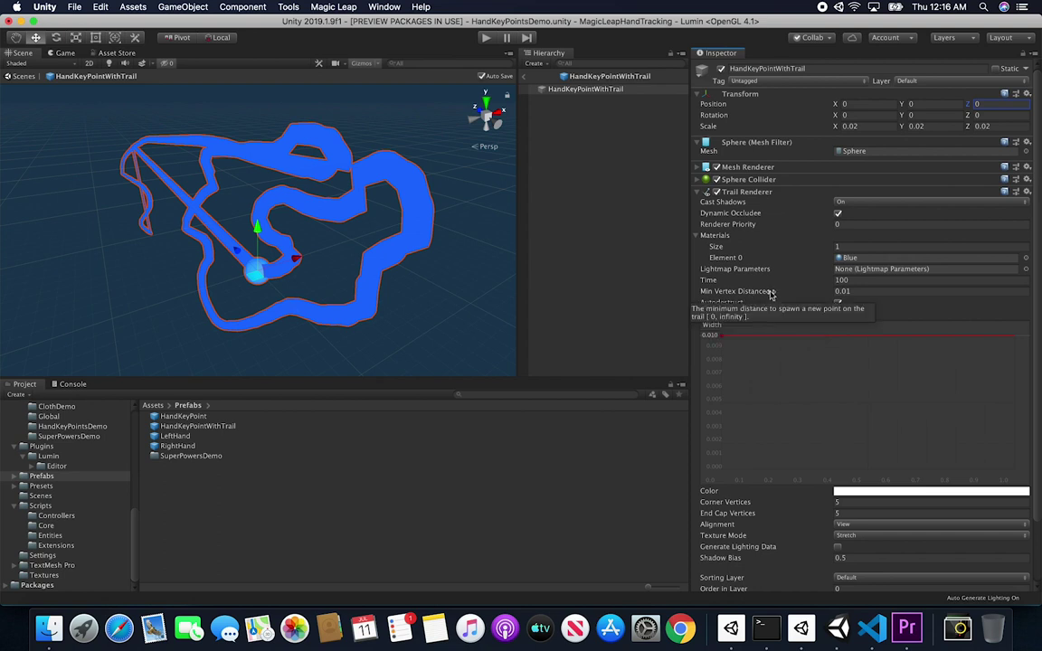
Set the Trail Renderer's Time to 0 and move the sphere to test the trail
left_click(842, 280)
type("0")
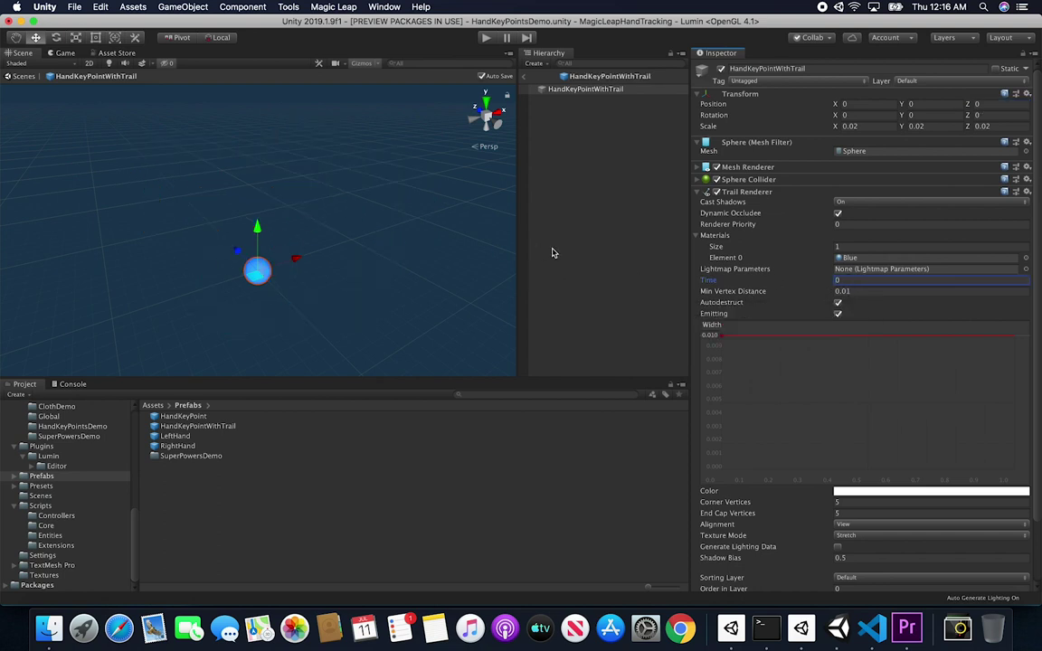
left_click_drag(259, 268, 280, 245)
Undo the recent test changes made to the sphere
key("super+z")
key("super+z")
key("super+z")
key("super+z")
key("super+z")
key("super+z")
key("super+z")
Set the Trail Renderer's Time to 1 and test it by moving the sphere to about Y -0.026, Z 0.039
left_click(866, 280)
type("1")
mouse_move(258, 270)
left_mouse_down()
mouse_move(282, 227)
mouse_move(261, 203)
mouse_move(365, 186)
mouse_move(372, 263)
mouse_move(223, 246)
mouse_move(183, 136)
mouse_move(276, 164)
mouse_move(300, 116)
mouse_move(371, 108)
mouse_move(361, 179)
mouse_move(212, 237)
mouse_move(222, 291)
mouse_move(345, 240)
mouse_move(379, 238)
mouse_move(353, 189)
mouse_move(330, 184)
mouse_move(285, 199)
mouse_move(252, 253)
mouse_move(187, 263)
mouse_move(203, 189)
mouse_move(319, 186)
mouse_move(299, 108)
mouse_move(215, 142)
mouse_move(303, 160)
mouse_move(391, 234)
mouse_move(255, 239)
mouse_move(145, 219)
mouse_move(173, 286)
mouse_move(235, 274)
left_mouse_up()
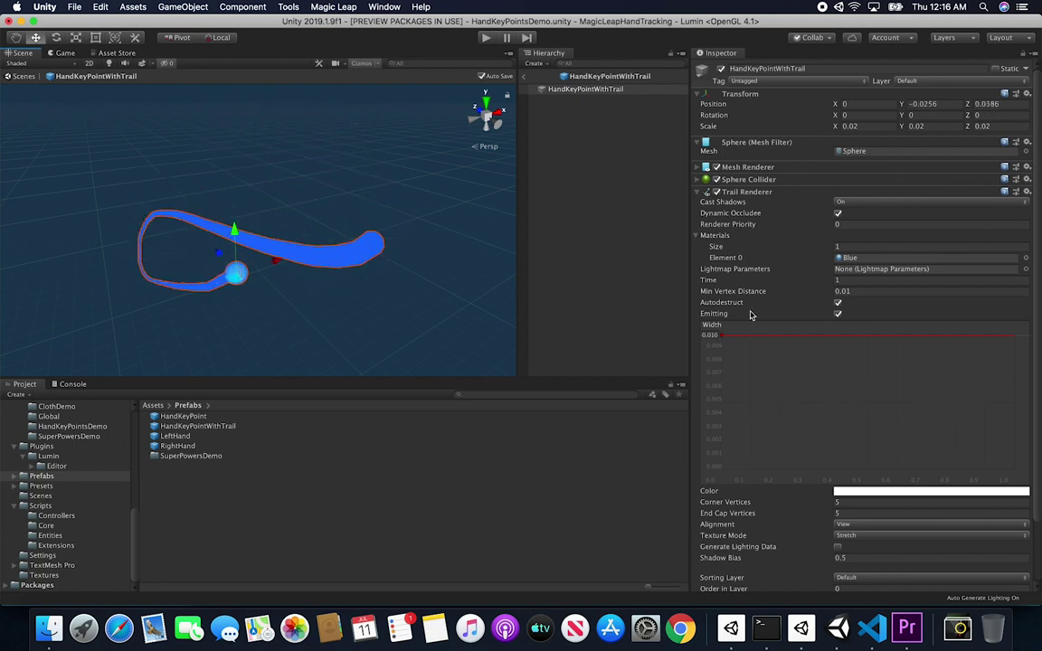
Set the Trail Renderer's Time to 10000 and sweep the sphere around repeatedly to build up a long-lasting trail
left_click(857, 279)
type("10000")
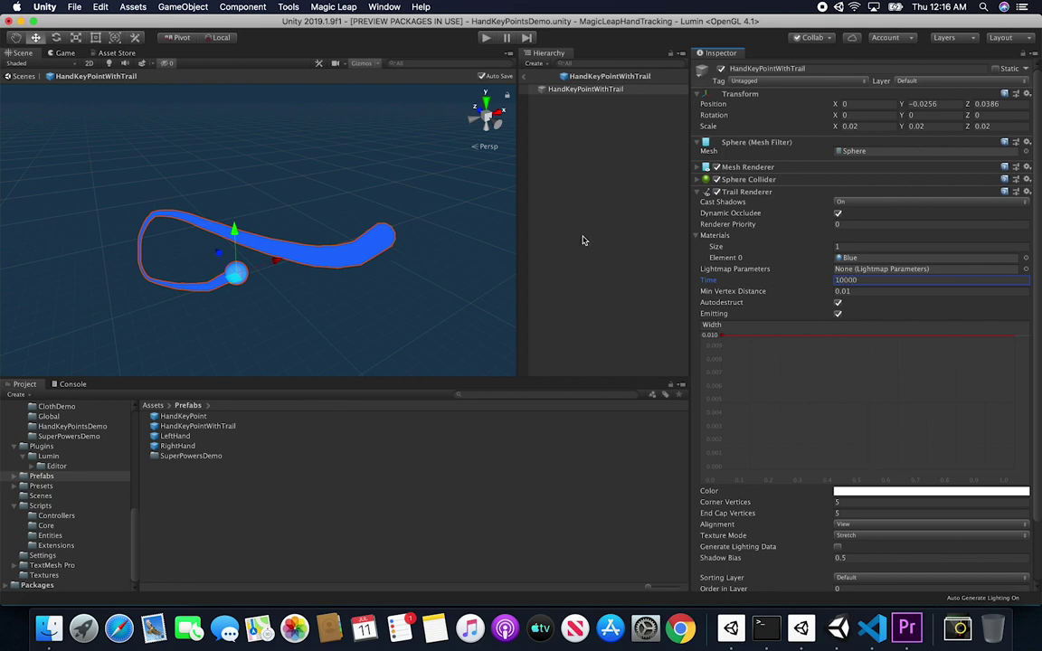
mouse_move(238, 275)
left_mouse_down()
mouse_move(274, 276)
mouse_move(272, 244)
mouse_move(236, 170)
mouse_move(318, 172)
mouse_move(293, 109)
mouse_move(148, 149)
mouse_move(143, 184)
mouse_move(274, 193)
mouse_move(304, 218)
mouse_move(344, 213)
left_mouse_up()
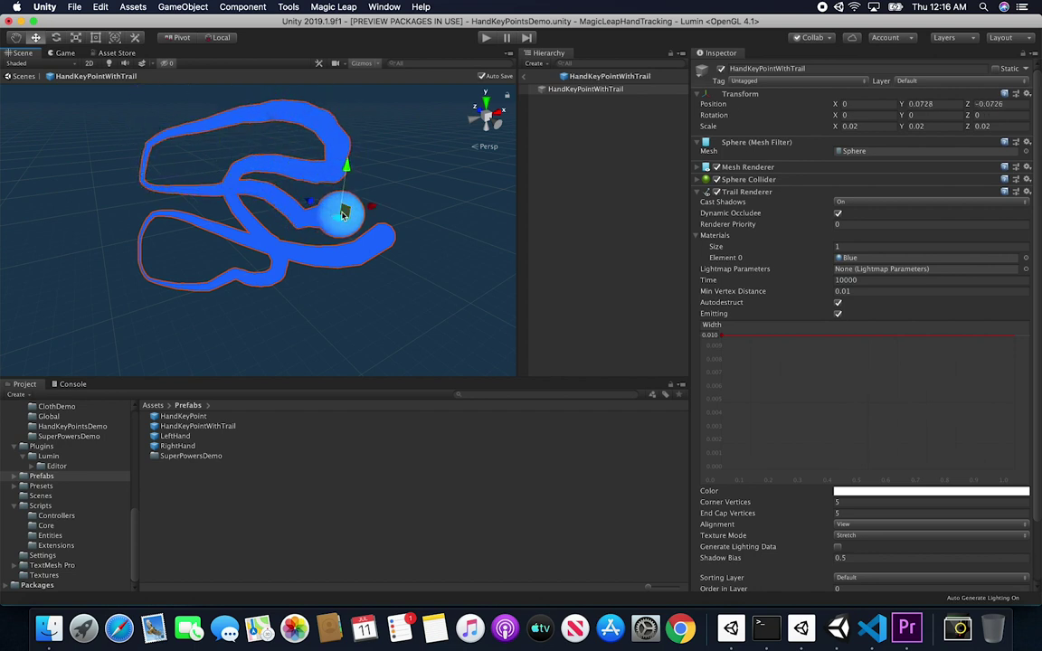
mouse_move(344, 212)
left_mouse_down()
mouse_move(406, 163)
mouse_move(445, 207)
mouse_move(260, 277)
mouse_move(335, 305)
mouse_move(262, 318)
mouse_move(167, 305)
mouse_move(287, 194)
mouse_move(73, 198)
mouse_move(124, 189)
mouse_move(111, 202)
mouse_move(204, 172)
mouse_move(254, 207)
mouse_move(307, 201)
mouse_move(389, 147)
mouse_move(377, 233)
mouse_move(330, 223)
mouse_move(361, 121)
mouse_move(466, 183)
mouse_move(391, 217)
mouse_move(372, 144)
mouse_move(208, 179)
mouse_move(243, 195)
mouse_move(244, 127)
mouse_move(221, 144)
mouse_move(239, 168)
mouse_move(225, 144)
mouse_move(215, 156)
mouse_move(211, 207)
mouse_move(229, 246)
mouse_move(200, 270)
mouse_move(212, 286)
mouse_move(248, 258)
left_mouse_up()
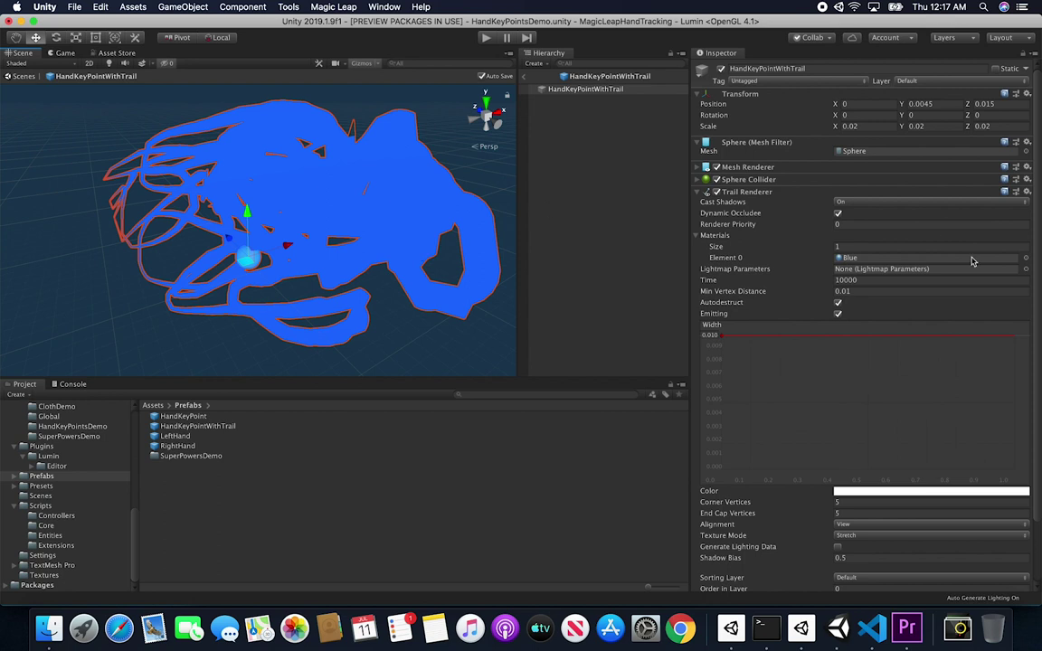
Clear the trail by setting Time to 0, and reset the sphere's Y and Z position to 0
left_click(870, 279)
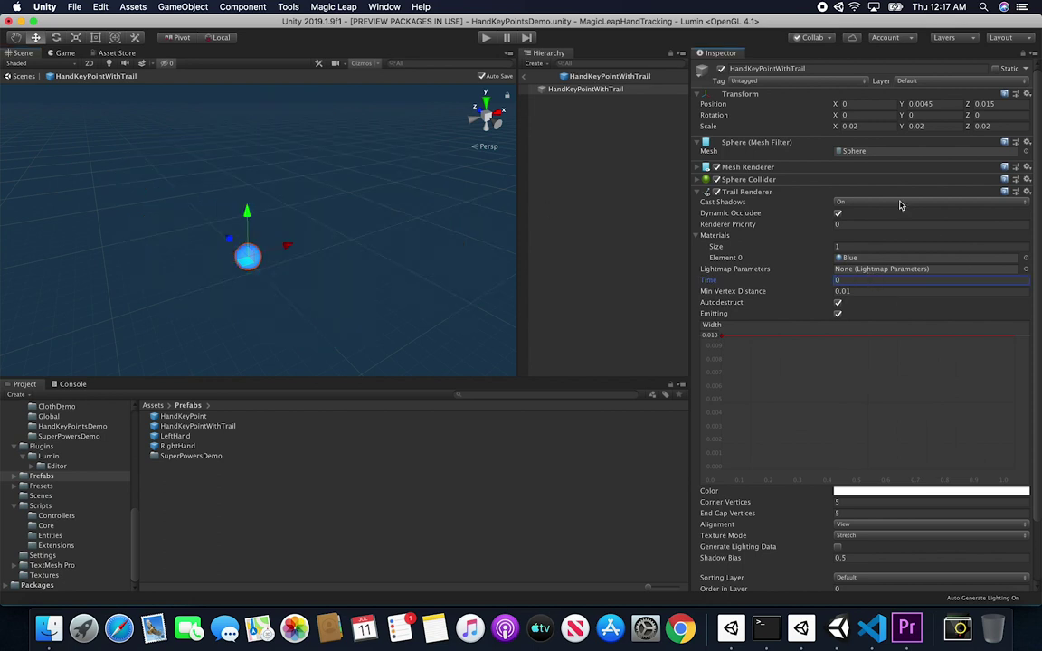
left_click(946, 105)
type("0")
left_click(999, 105)
type("0")
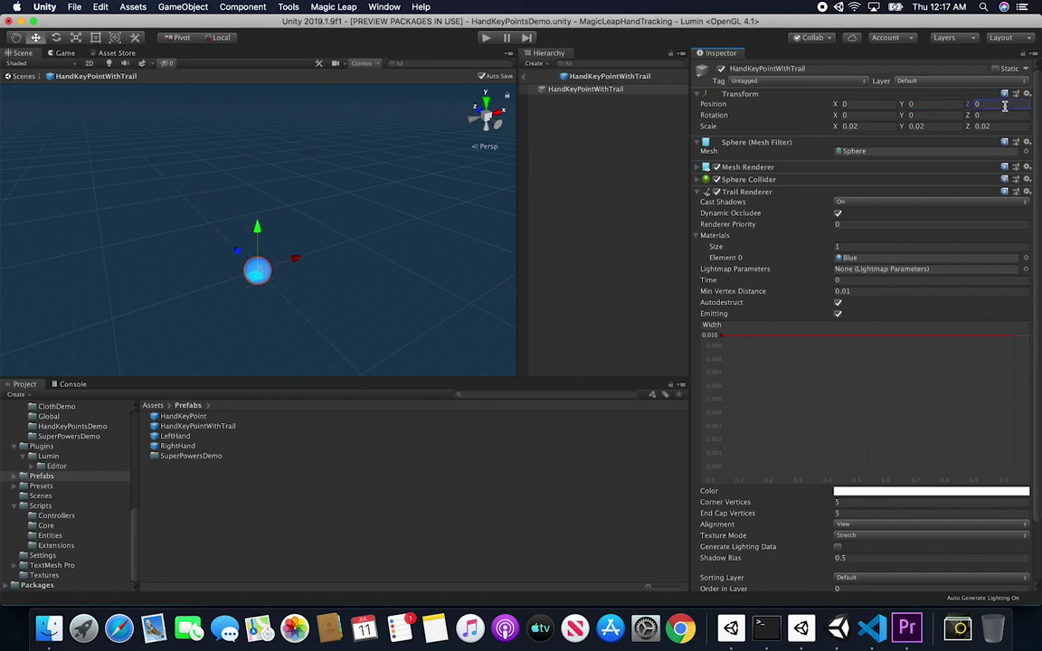
Set the Trail Renderer's Time to 100 and Min Vertex Distance to 0.5, and sweep the sphere around to test the trail
left_click(849, 280)
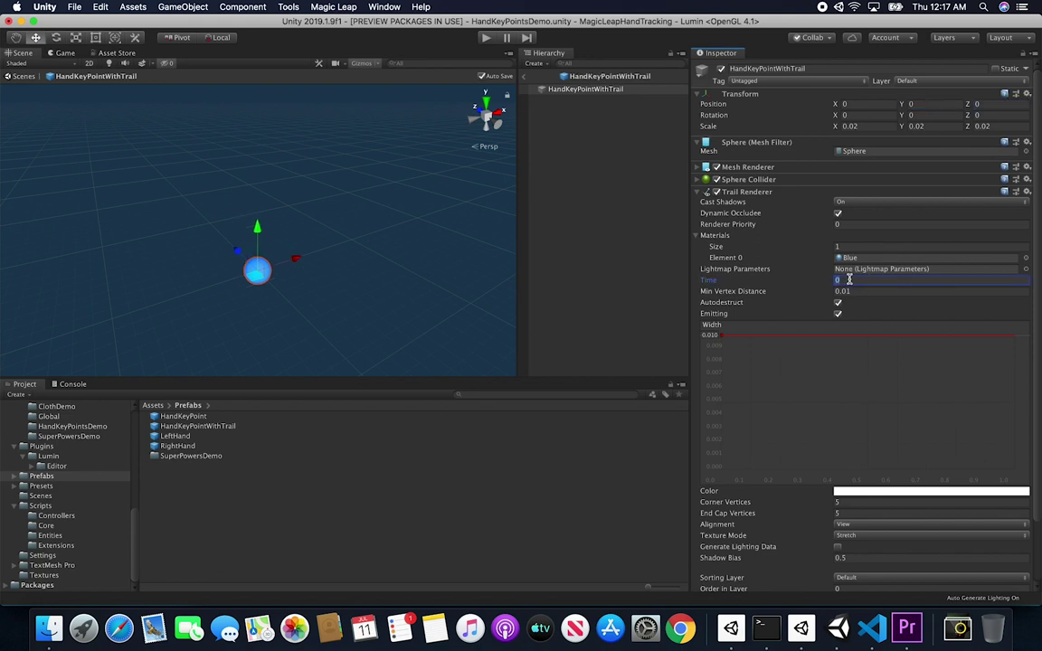
type("1")
left_click(862, 291)
key("BackSpace")
key("BackSpace")
key("BackSpace")
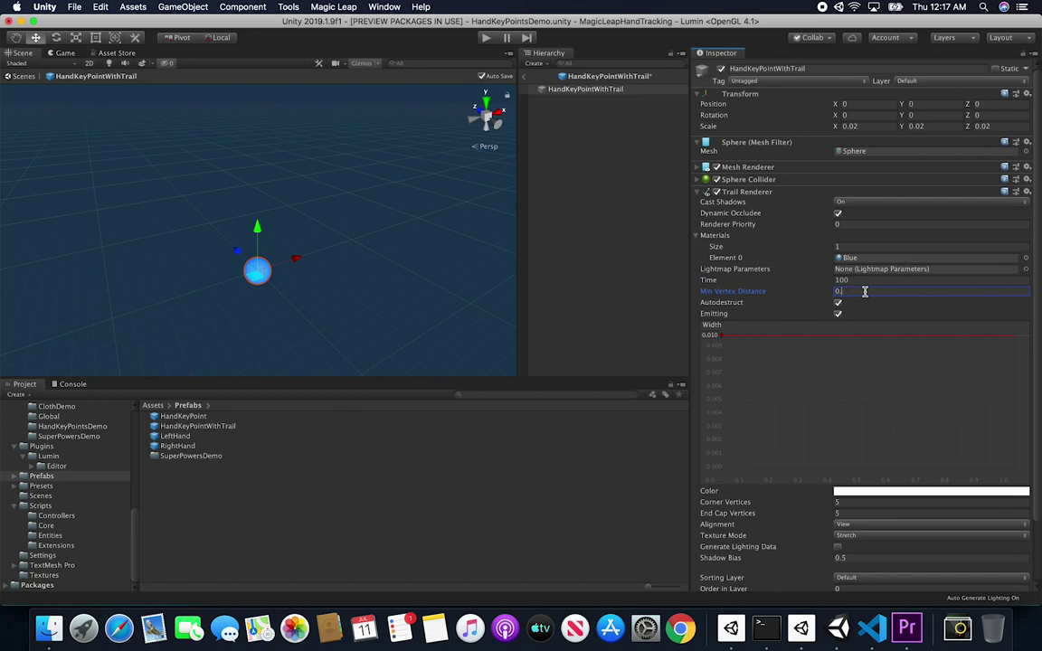
mouse_move(237, 252)
left_mouse_down()
mouse_move(279, 260)
mouse_move(282, 183)
mouse_move(307, 206)
mouse_move(382, 130)
mouse_move(441, 164)
mouse_move(331, 161)
mouse_move(168, 190)
mouse_move(124, 217)
mouse_move(295, 203)
mouse_move(374, 228)
mouse_move(420, 196)
mouse_move(542, 227)
mouse_move(435, 145)
mouse_move(367, 136)
mouse_move(350, 153)
mouse_move(431, 133)
mouse_move(435, 161)
mouse_move(353, 213)
mouse_move(416, 189)
mouse_move(312, 129)
mouse_move(218, 117)
mouse_move(199, 152)
mouse_move(235, 181)
mouse_move(325, 183)
mouse_move(414, 242)
mouse_move(358, 306)
mouse_move(237, 303)
mouse_move(263, 239)
mouse_move(288, 217)
mouse_move(126, 146)
mouse_move(186, 116)
mouse_move(362, 107)
mouse_move(374, 115)
mouse_move(378, 163)
mouse_move(414, 187)
left_mouse_up()
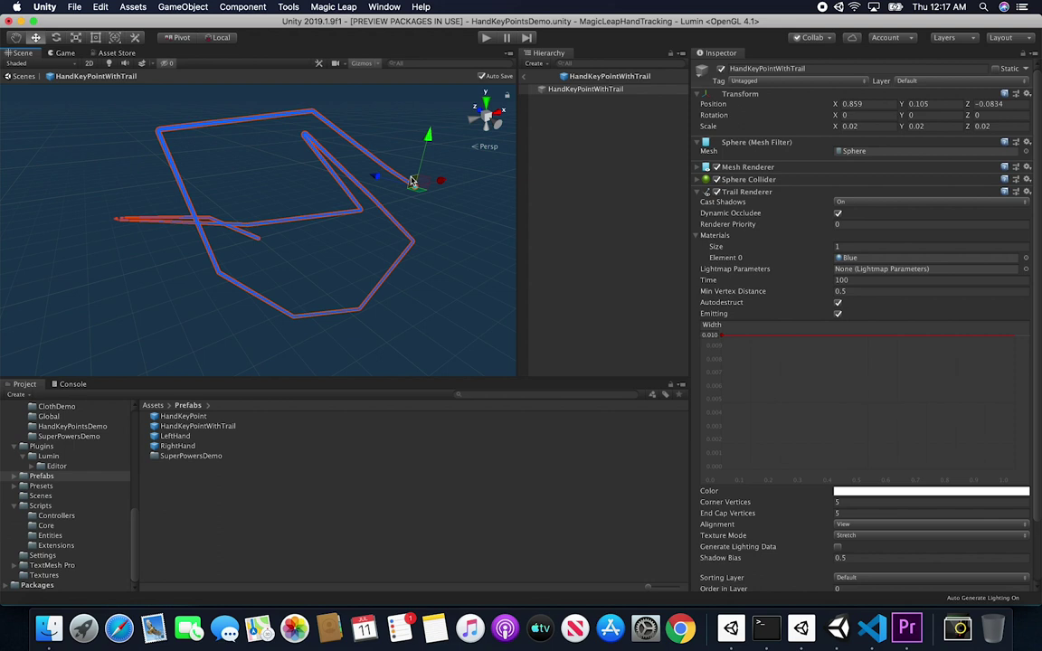
mouse_move(425, 199)
left_mouse_down()
mouse_move(302, 266)
mouse_move(165, 295)
mouse_move(250, 199)
mouse_move(312, 179)
mouse_move(235, 158)
mouse_move(69, 162)
mouse_move(160, 193)
mouse_move(272, 275)
mouse_move(308, 170)
mouse_move(351, 191)
mouse_move(310, 238)
mouse_move(430, 271)
mouse_move(340, 208)
mouse_move(361, 177)
mouse_move(249, 152)
mouse_move(251, 203)
mouse_move(298, 226)
left_mouse_up()
Clear the trail by switching Time to 0 and back to 100, and test a Min Vertex Distance of 0.04 by moving the sphere
left_click(861, 292)
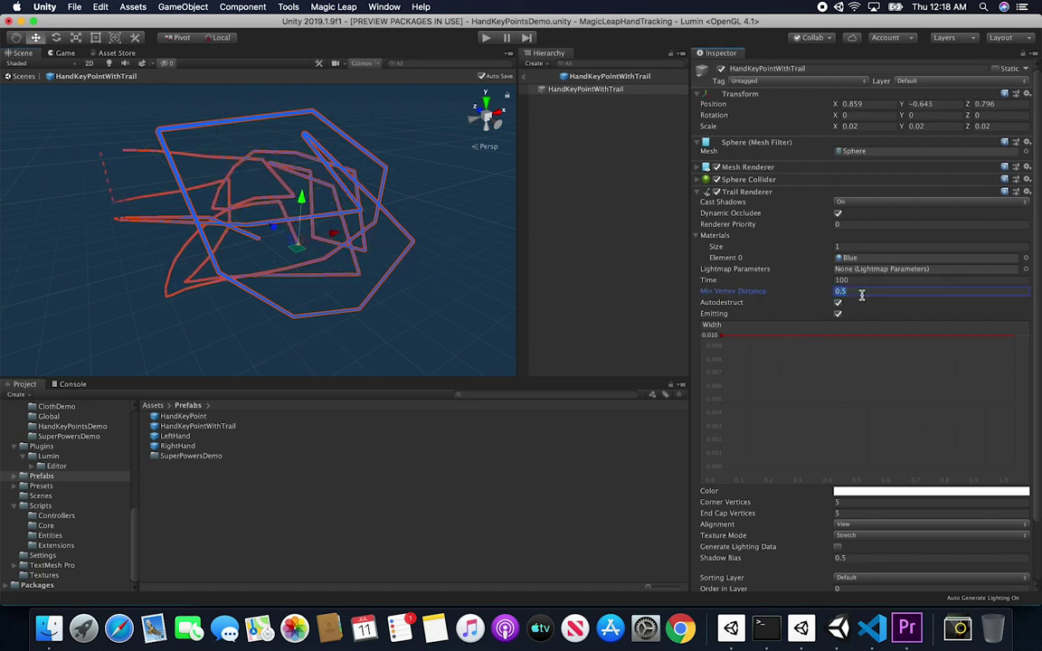
left_click(864, 281)
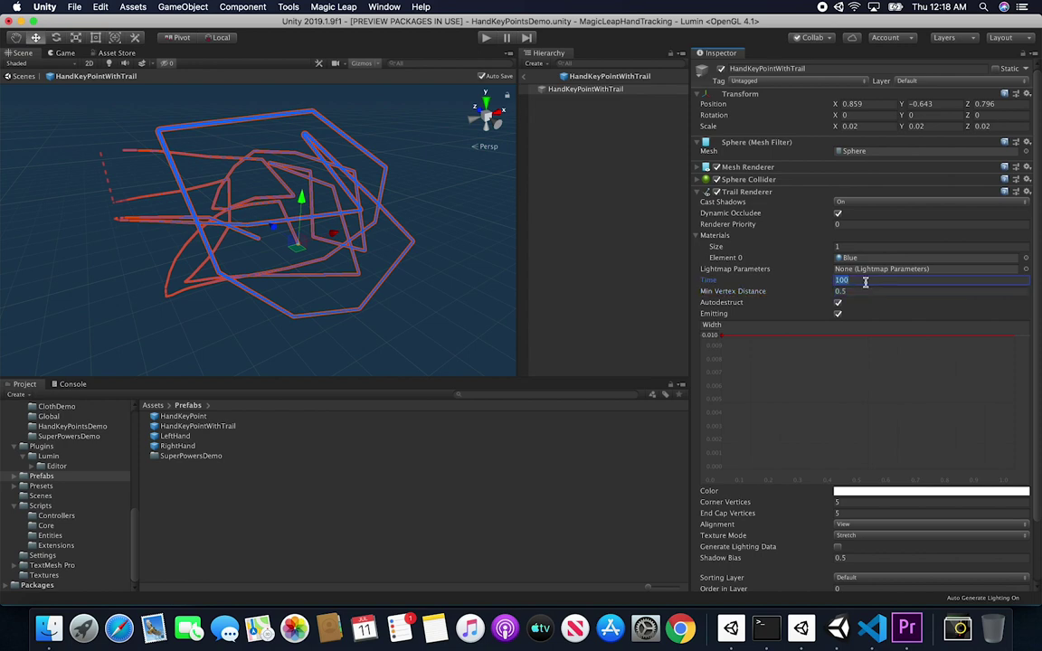
type("0")
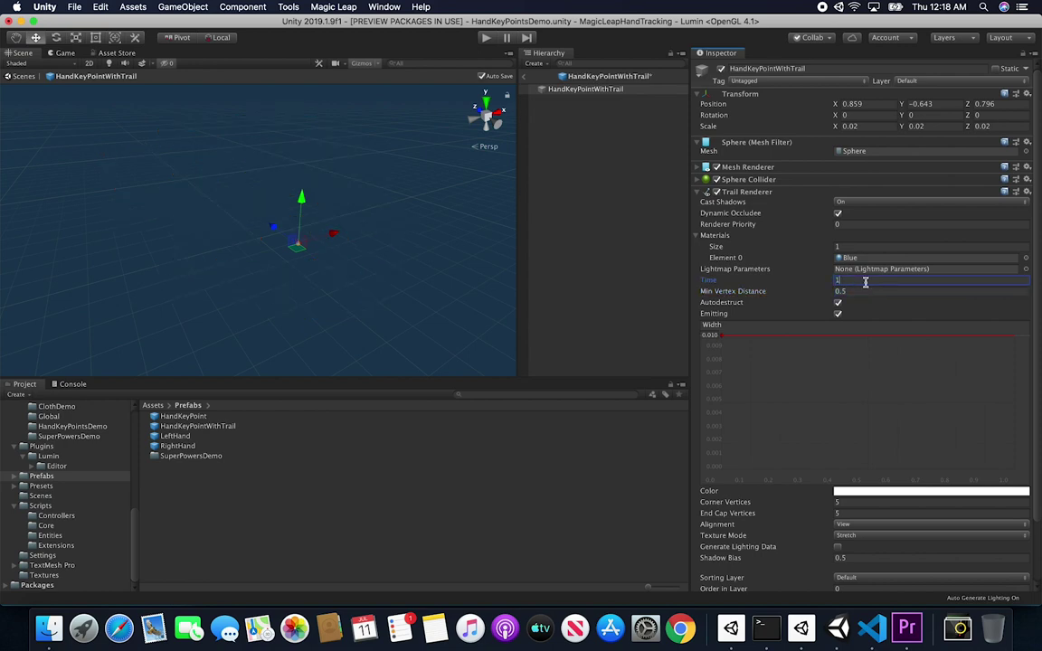
key("Tab")
key("Tab")
left_click(856, 292)
type("0.")
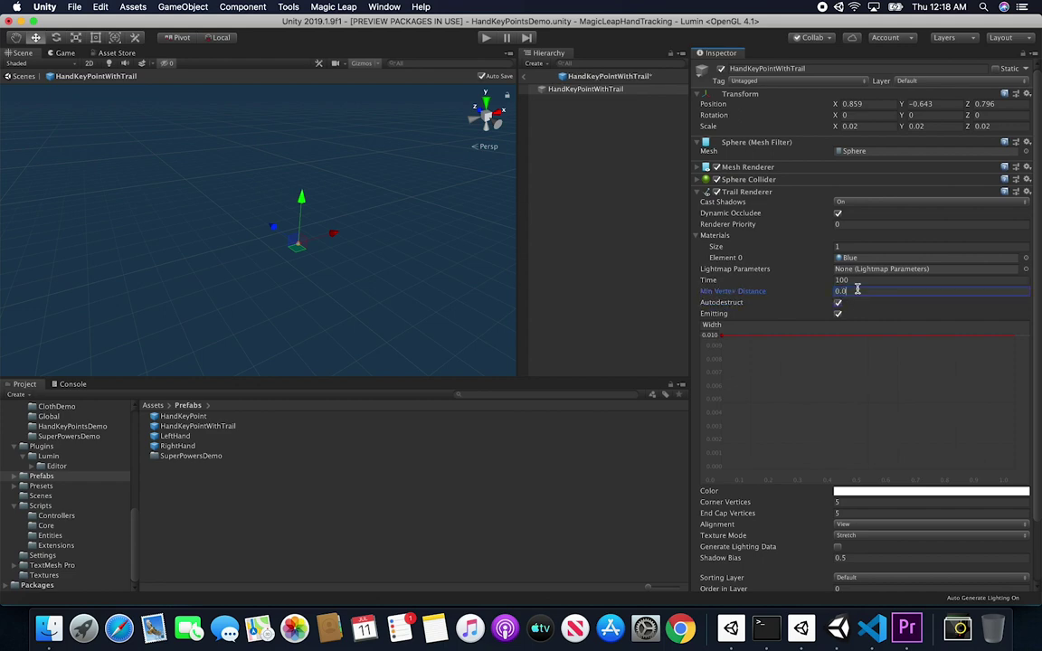
mouse_move(298, 242)
left_mouse_down()
mouse_move(227, 268)
mouse_move(256, 232)
mouse_move(262, 172)
mouse_move(224, 161)
mouse_move(318, 157)
mouse_move(331, 217)
mouse_move(397, 252)
mouse_move(276, 262)
mouse_move(162, 222)
mouse_move(155, 283)
mouse_move(252, 312)
mouse_move(119, 311)
mouse_move(116, 240)
mouse_move(139, 192)
mouse_move(83, 140)
mouse_move(180, 102)
mouse_move(346, 103)
mouse_move(428, 238)
mouse_move(230, 324)
mouse_move(342, 274)
left_mouse_up()
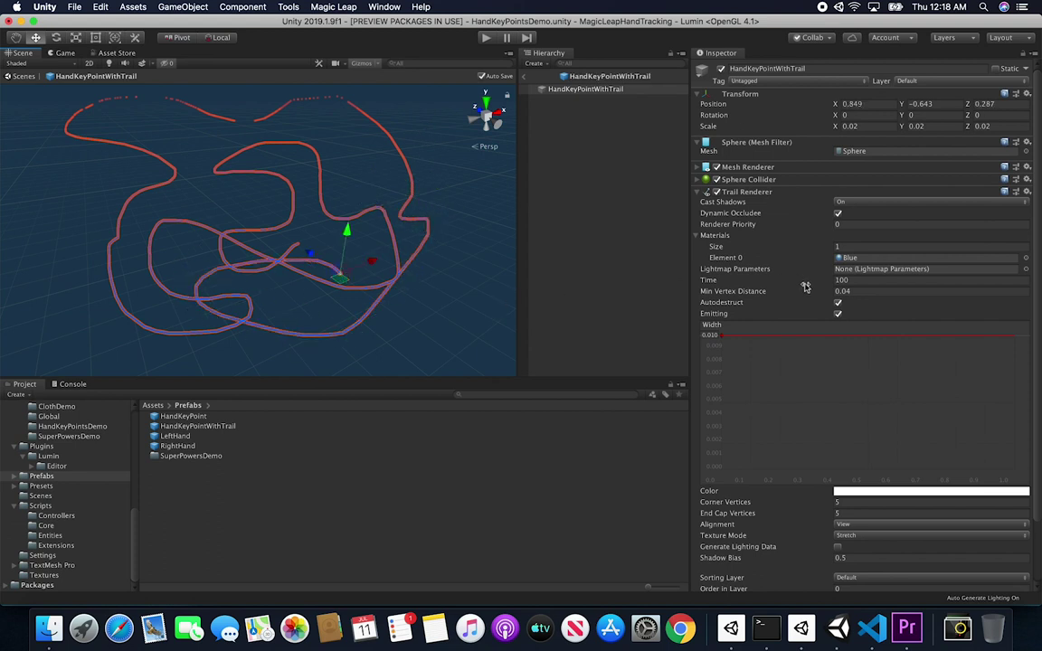
Set the Trail Renderer's Time to 0 and move the sphere to about Y -0.976, Z 0.55
left_click(859, 281)
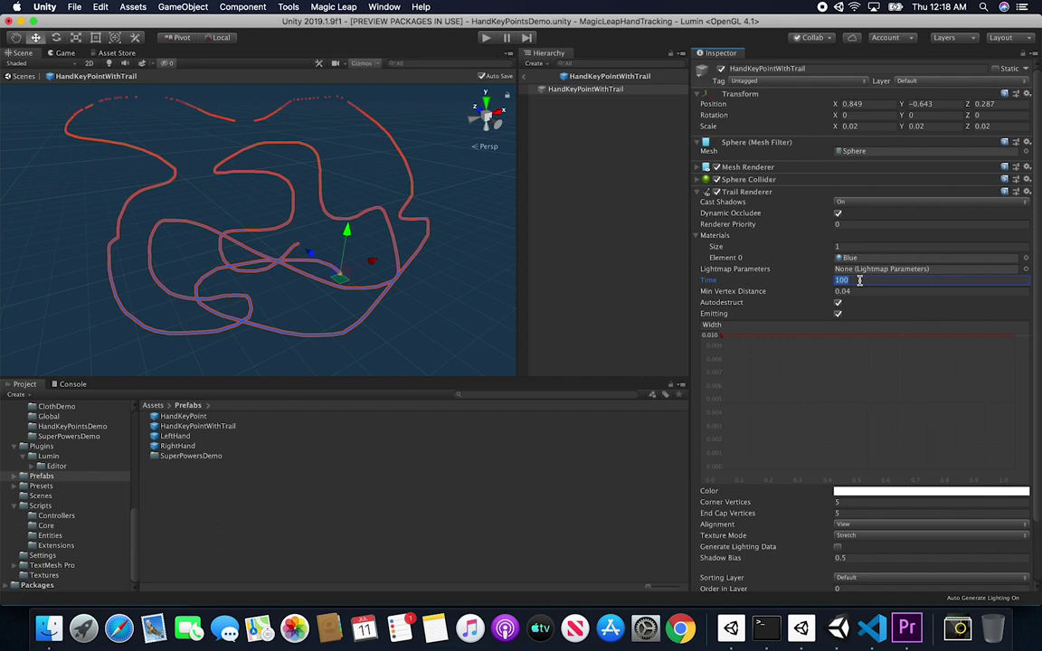
type("0")
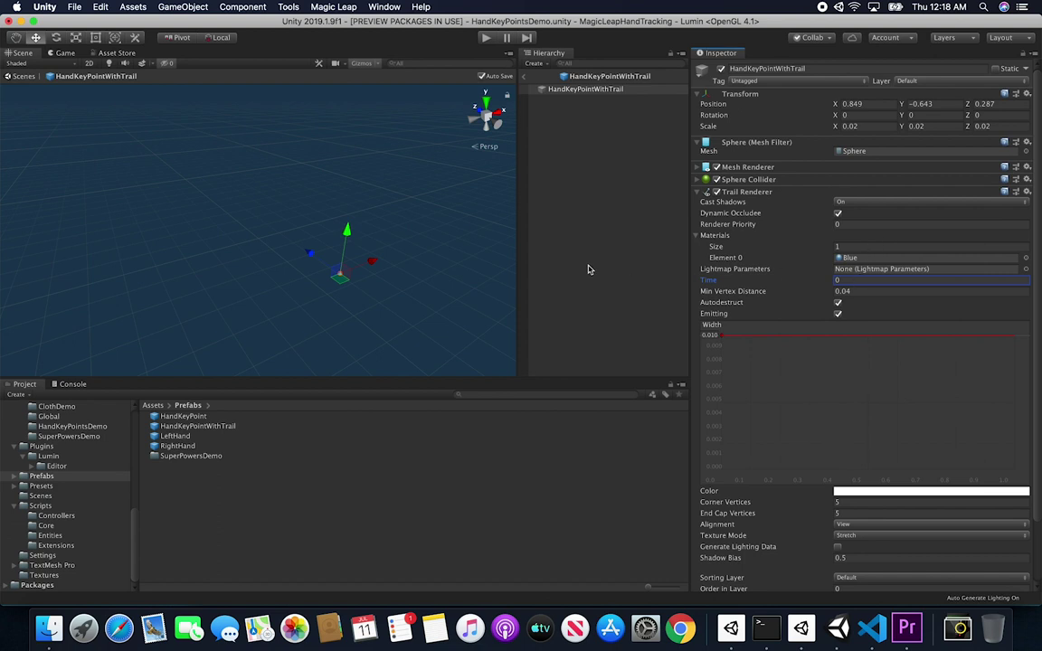
left_click_drag(342, 274, 313, 294)
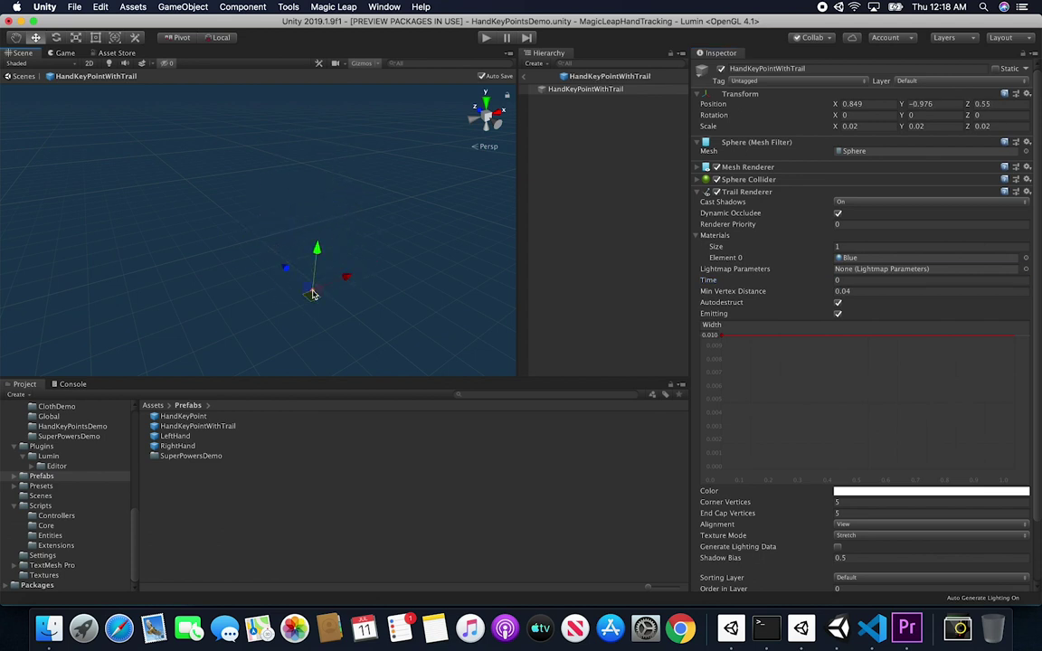
Set the Trail Renderer's Min Vertex Distance to 0.05 and its Time to 1000
left_click(869, 290)
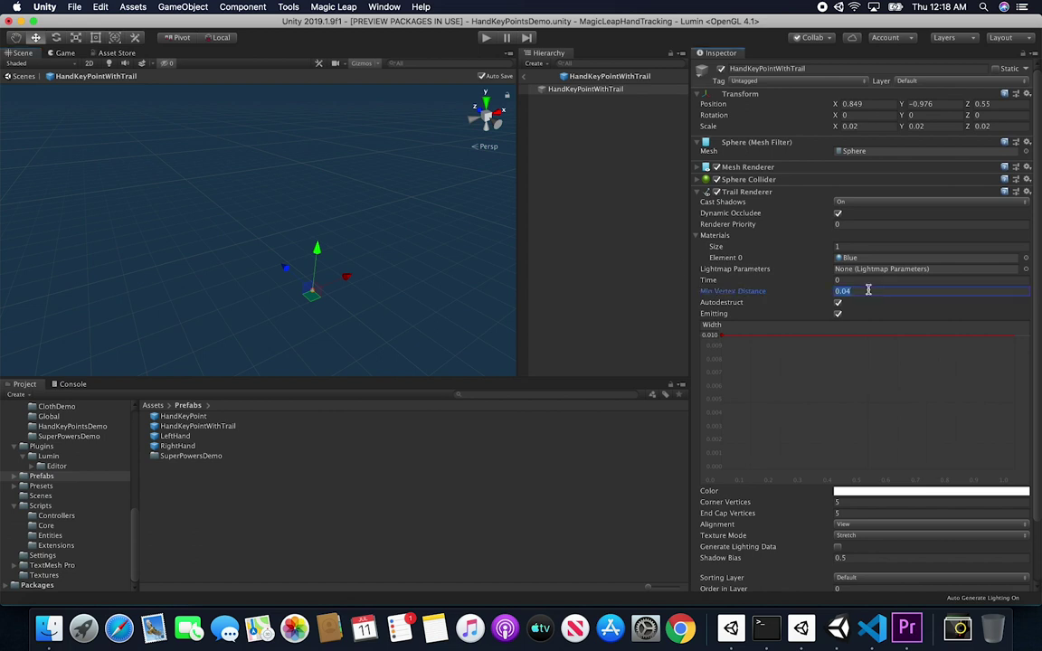
type("0.0")
left_click(854, 280)
type("1000")
Reset the sphere's X, Y and Z position to 0
left_click(920, 104)
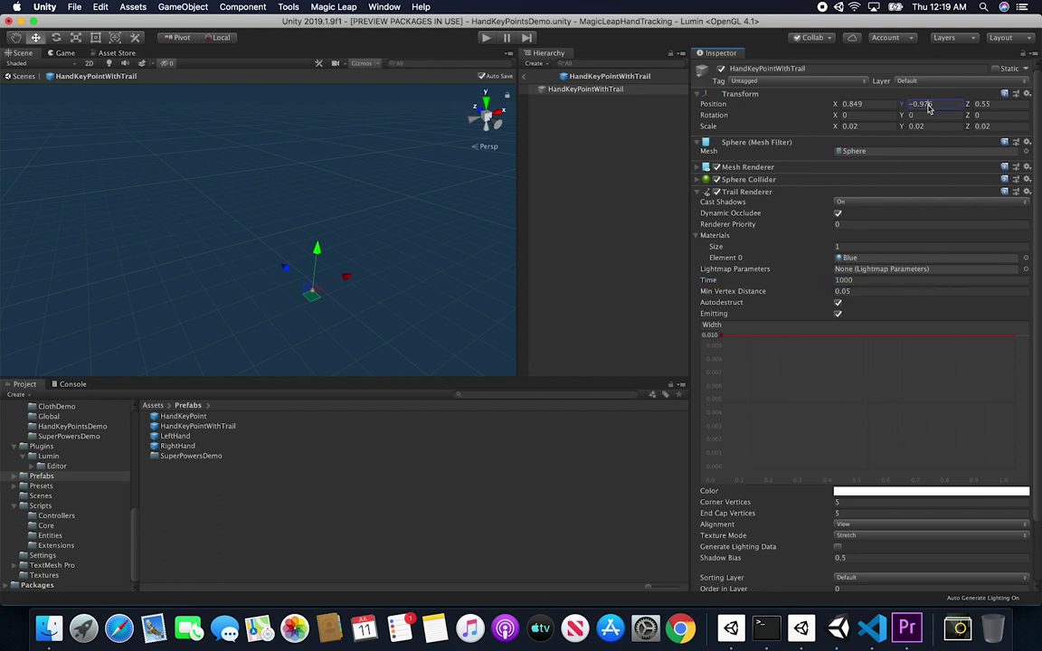
left_click(850, 104)
type("0")
key("Tab")
type("0")
key("Tab")
type("0")
Clear the trail by switching Time to 0 and back to 1000, and draw a test trail ending at about X 0.039, Z -0.061
left_click(855, 279)
type("0")
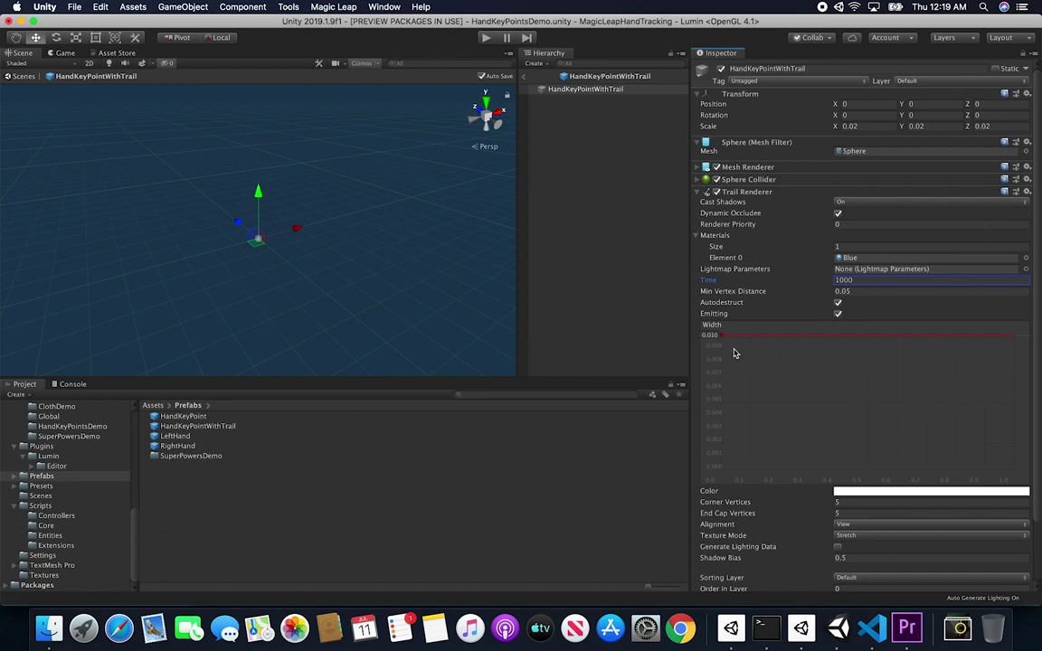
scroll(300, 193, "up", 5)
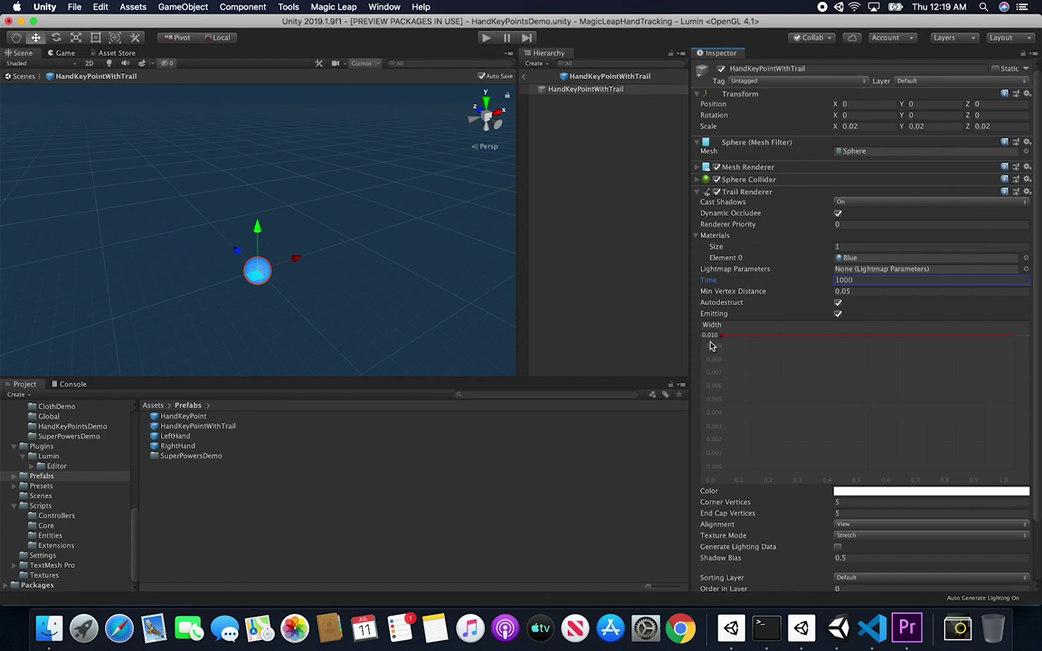
mouse_move(259, 277)
left_mouse_down()
mouse_move(290, 250)
mouse_move(318, 272)
mouse_move(330, 267)
mouse_move(351, 234)
mouse_move(304, 211)
mouse_move(248, 225)
mouse_move(209, 273)
mouse_move(233, 306)
mouse_move(358, 306)
left_mouse_up()
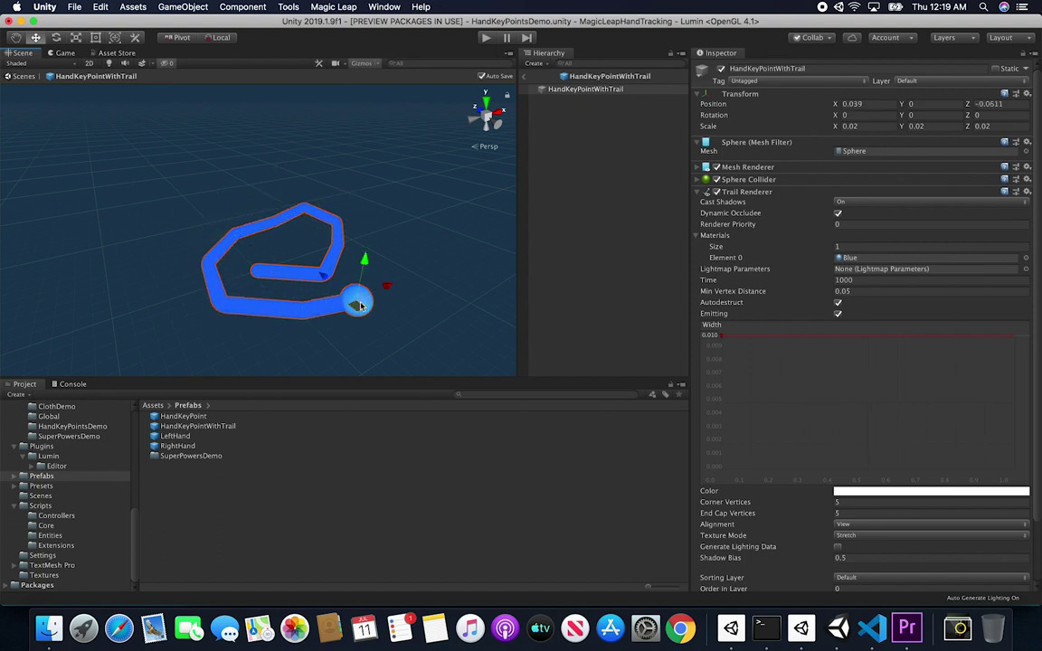
Set the Trail Renderer's Min Vertex Distance to 0.01 and clear the drawn trail with a Time of 0
left_click(872, 290)
type("0.0")
left_click(864, 280)
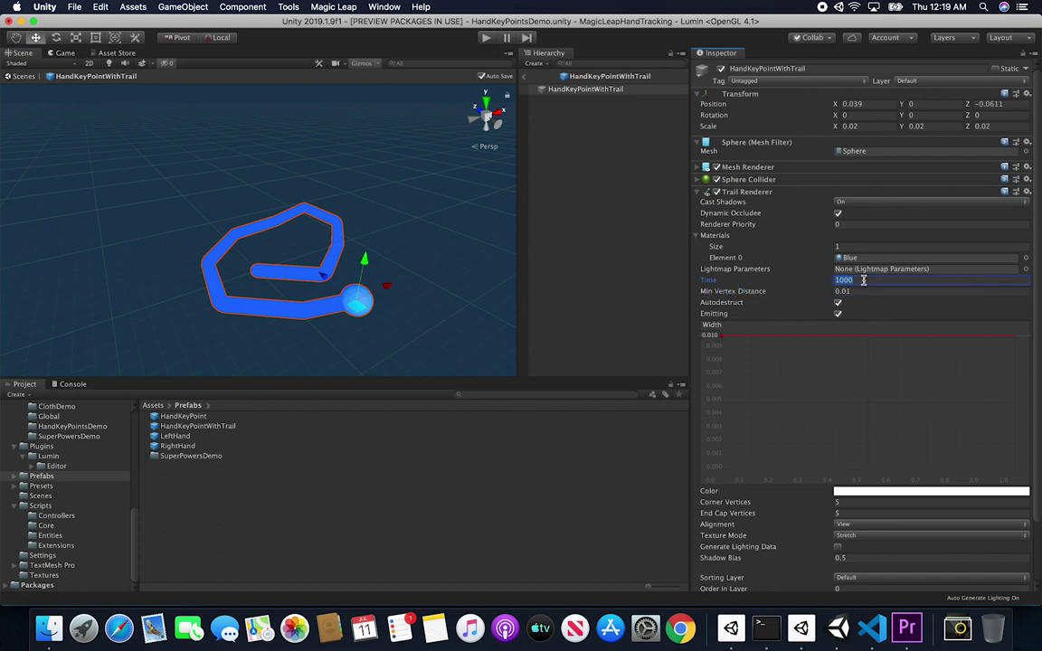
type("0")
Reset the sphere's X and Z position to 0
left_click(869, 105)
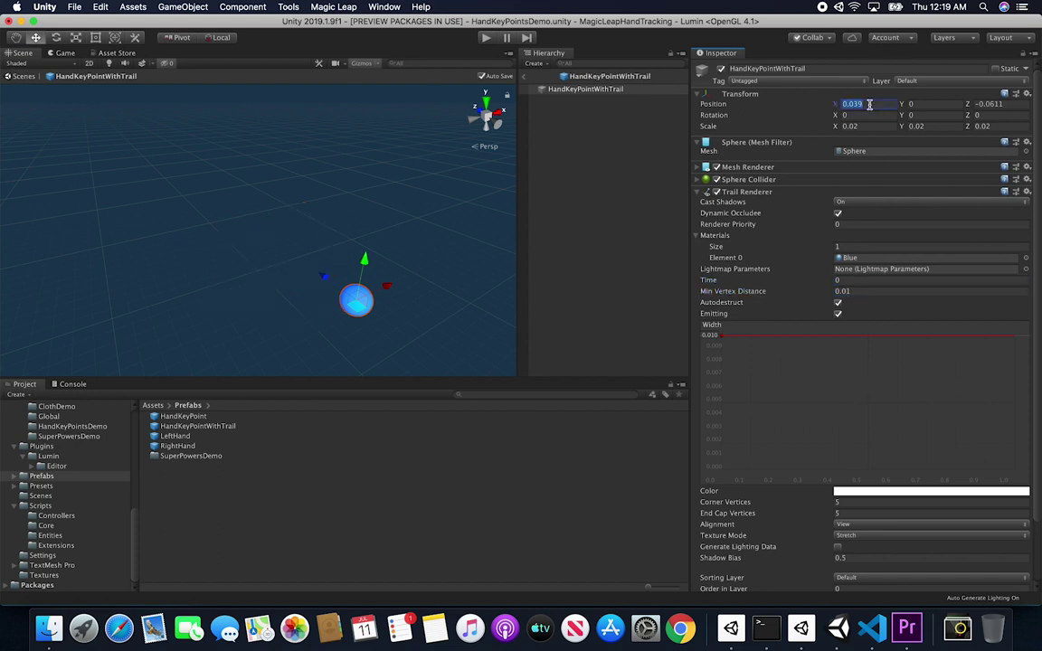
type("0")
key("Tab")
key("Tab")
type("0")
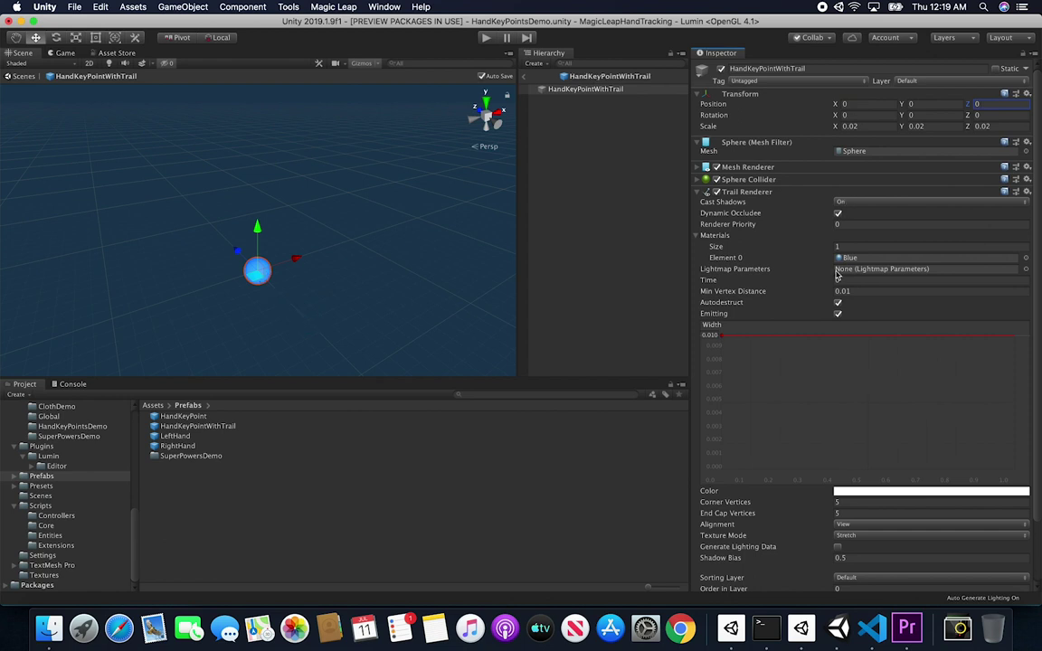
Set the trail's Time to 1000 and draw a short test trail ending at about X 0.033, Z -0.013
left_click(850, 281)
type("100")
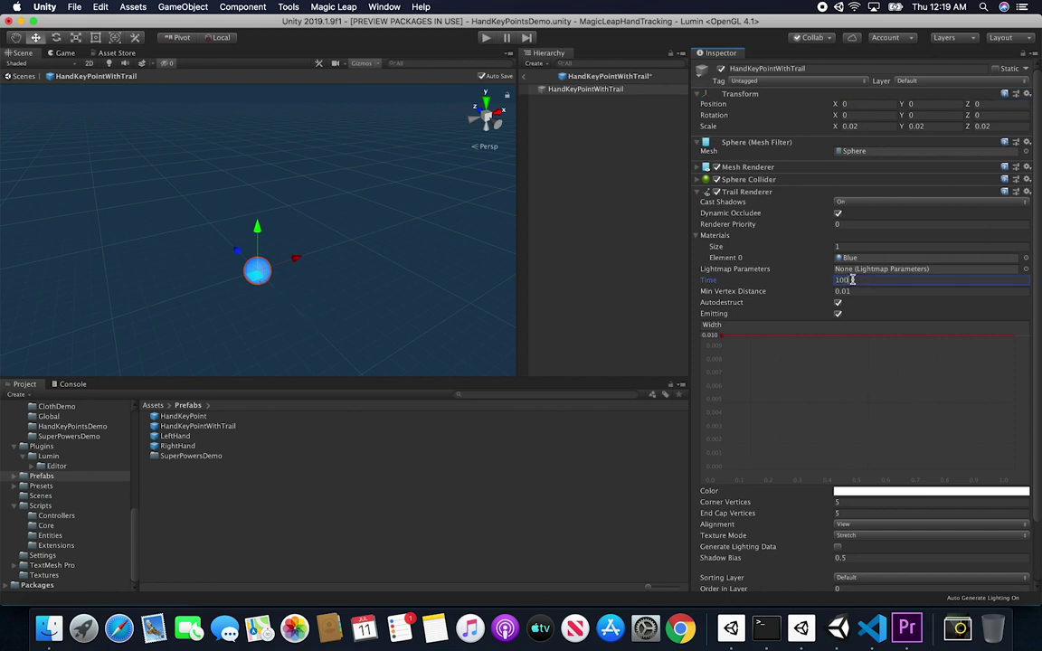
type("0")
mouse_move(255, 273)
left_mouse_down()
mouse_move(273, 239)
mouse_move(306, 269)
left_mouse_up()
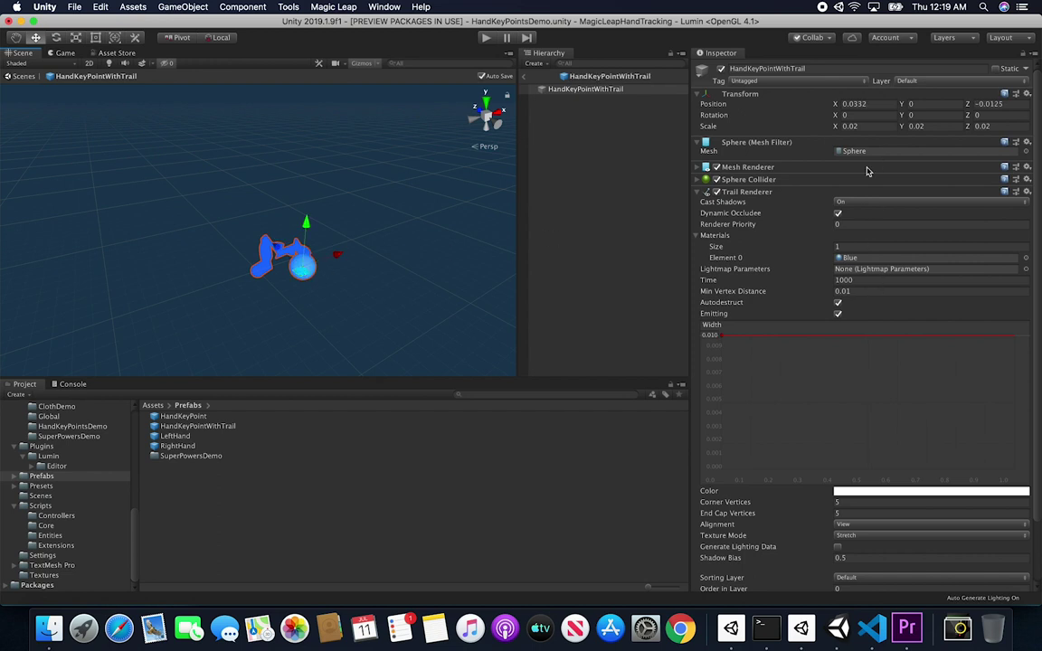
Return the sphere to X 0, Z 0 and clear the trail by switching Time to 0 and back to 1000
left_click(850, 104)
type("0")
key("Tab")
key("Tab")
type("0")
left_click(865, 280)
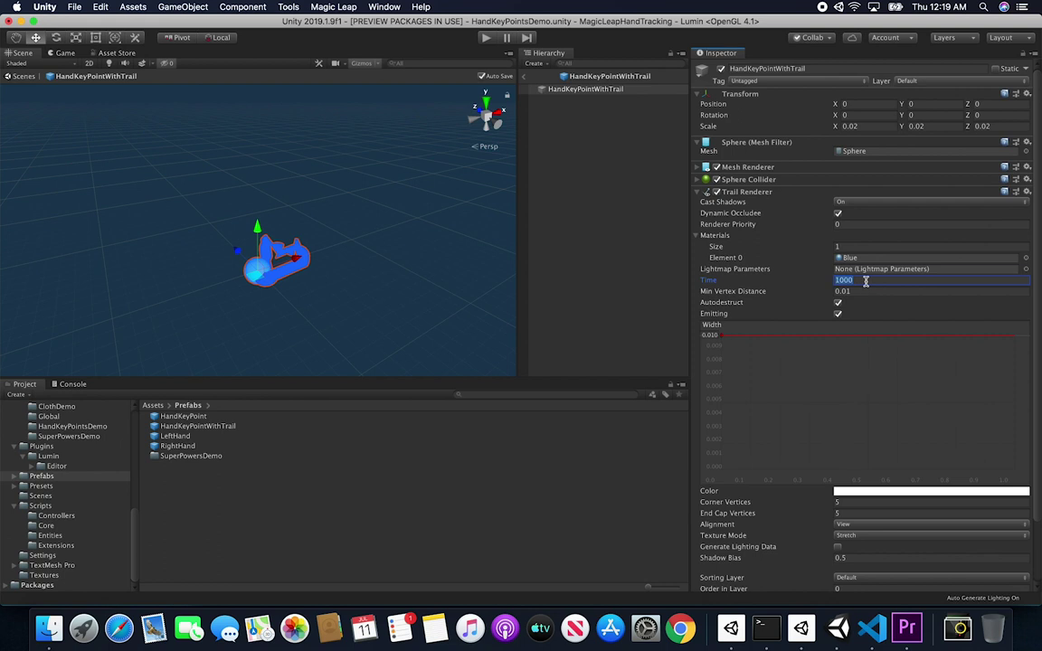
type("0")
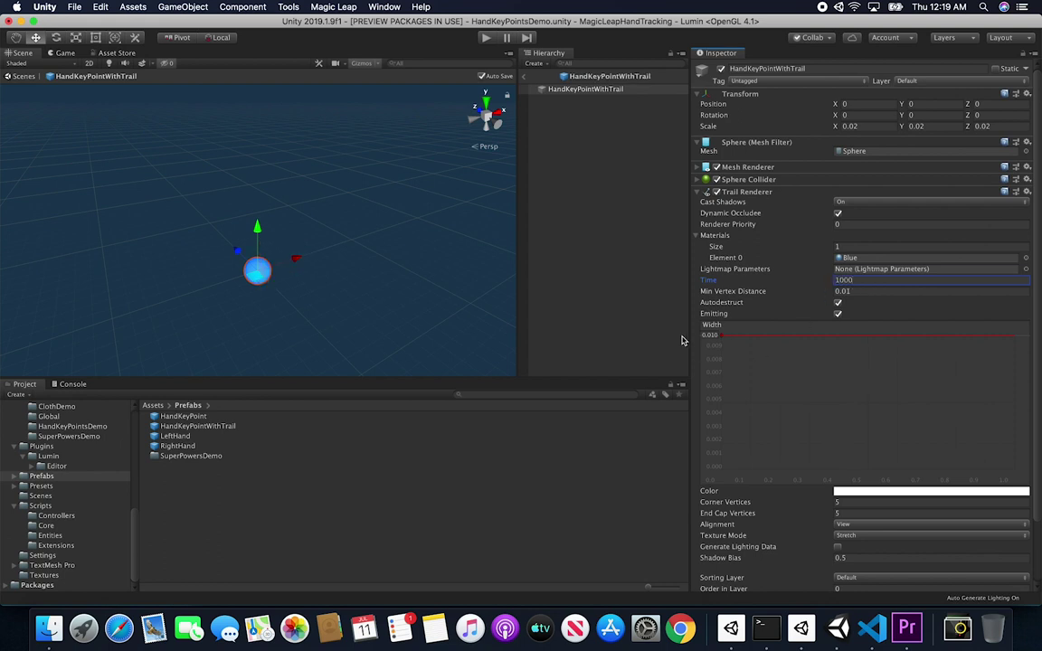
Set the trail Width to 0.10 and draw a long test trail ending at about X 0.058, Z -0.030
left_click(709, 334)
type("0")
key("Return")
mouse_move(259, 268)
left_mouse_down()
mouse_move(292, 261)
mouse_move(301, 206)
mouse_move(178, 181)
mouse_move(97, 241)
mouse_move(113, 289)
mouse_move(222, 278)
mouse_move(435, 163)
mouse_move(424, 313)
mouse_move(380, 211)
mouse_move(433, 243)
mouse_move(461, 285)
mouse_move(481, 259)
mouse_move(482, 124)
mouse_move(417, 89)
mouse_move(366, 109)
mouse_move(460, 170)
mouse_move(349, 147)
mouse_move(216, 180)
mouse_move(196, 163)
mouse_move(137, 154)
mouse_move(78, 166)
mouse_move(35, 208)
mouse_move(27, 327)
mouse_move(255, 357)
mouse_move(472, 365)
mouse_move(490, 347)
mouse_move(483, 138)
mouse_move(419, 126)
mouse_move(226, 154)
mouse_move(158, 147)
mouse_move(112, 155)
mouse_move(75, 187)
mouse_move(34, 158)
mouse_move(18, 193)
mouse_move(36, 153)
mouse_move(92, 162)
mouse_move(142, 190)
mouse_move(285, 229)
mouse_move(343, 258)
left_mouse_up()
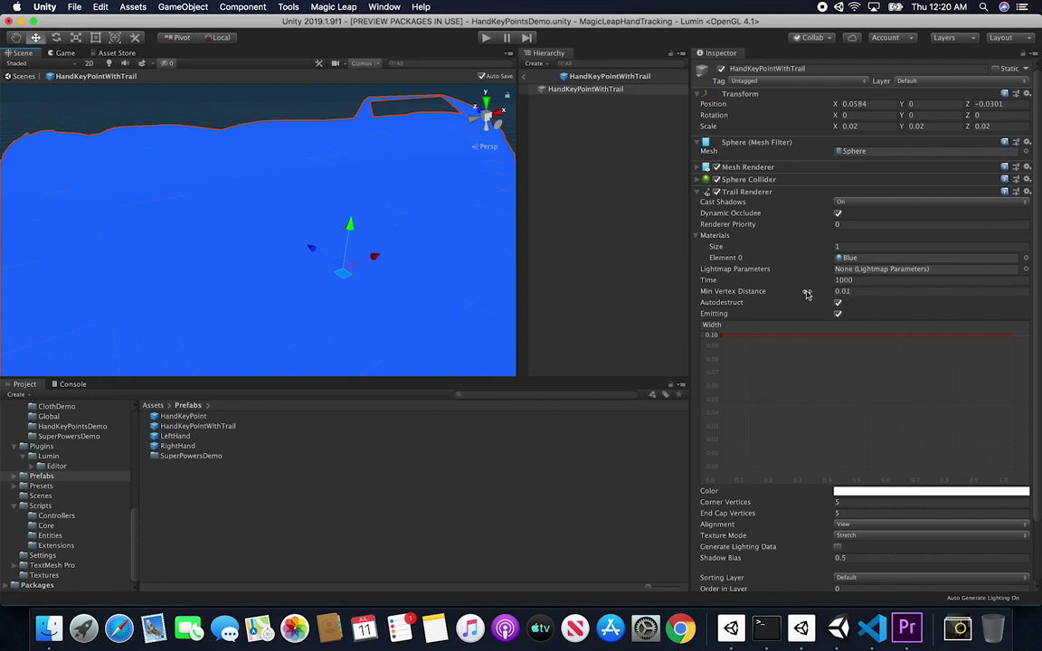
Set the Trail Renderer's Width to 0.01
left_click(717, 335)
type("0.01")
key("Return")
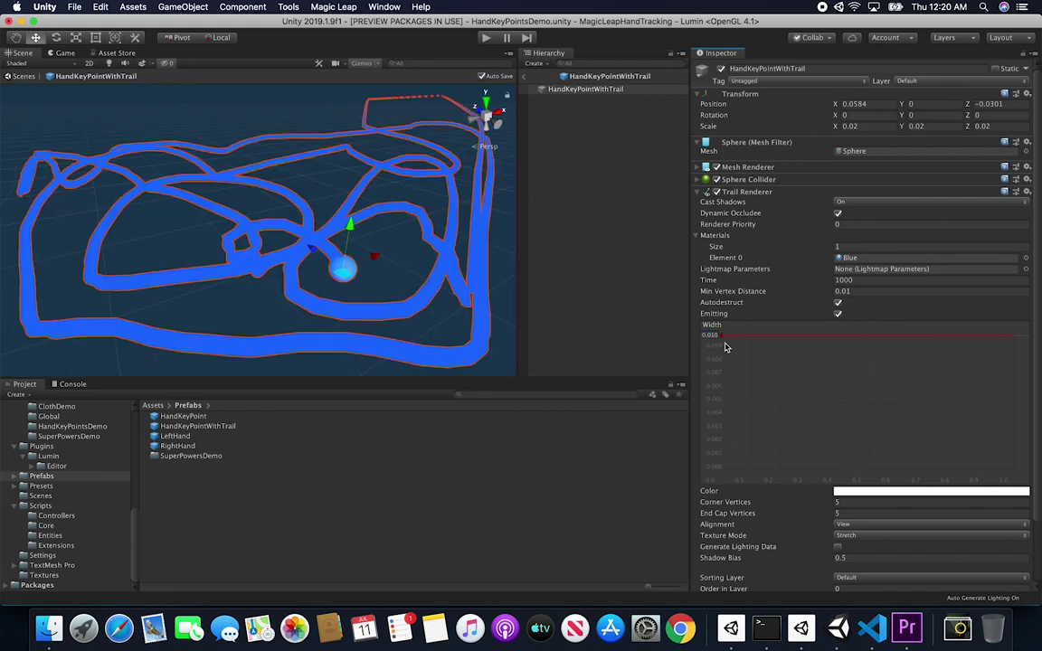
mouse_move(714, 334)
left_mouse_down()
mouse_move(724, 422)
mouse_move(710, 312)
left_mouse_up()
left_click_drag(703, 407, 726, 370)
right_click(845, 338)
left_click(854, 361)
Clear the long test trail by switching Time to 0 and back to 1000, and review the remaining Trail Renderer settings
left_click(875, 281)
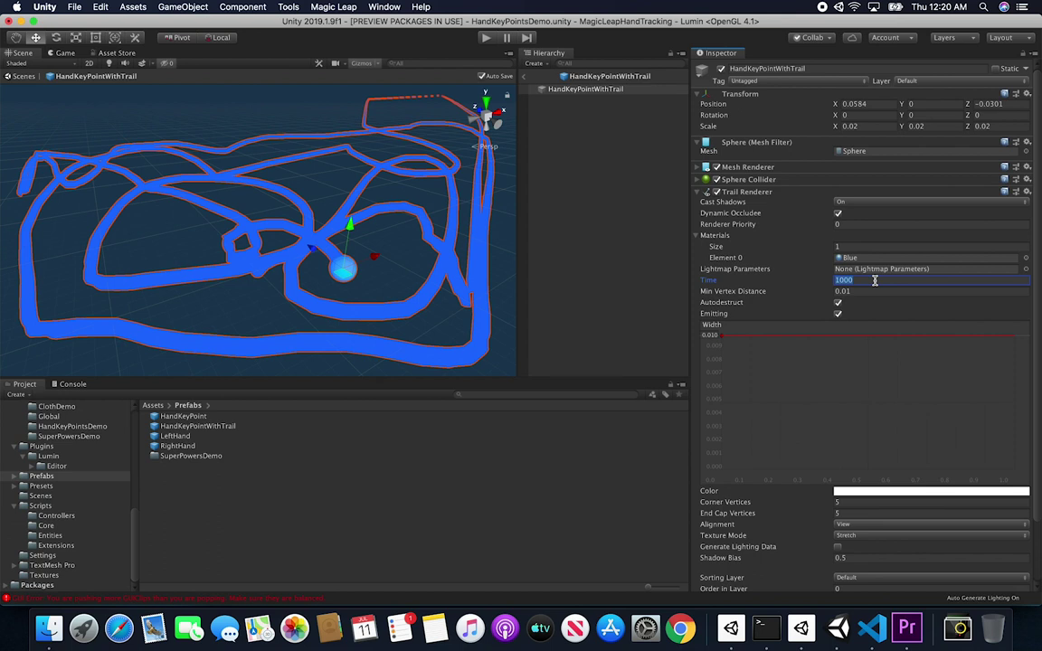
type("000")
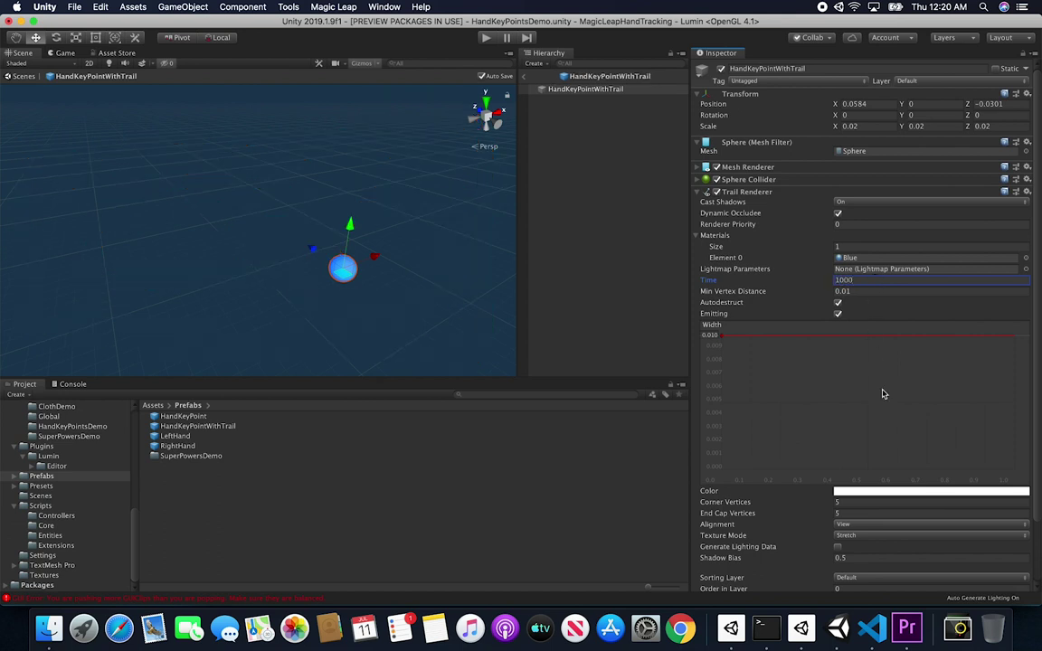
scroll(884, 395, "down", 3)
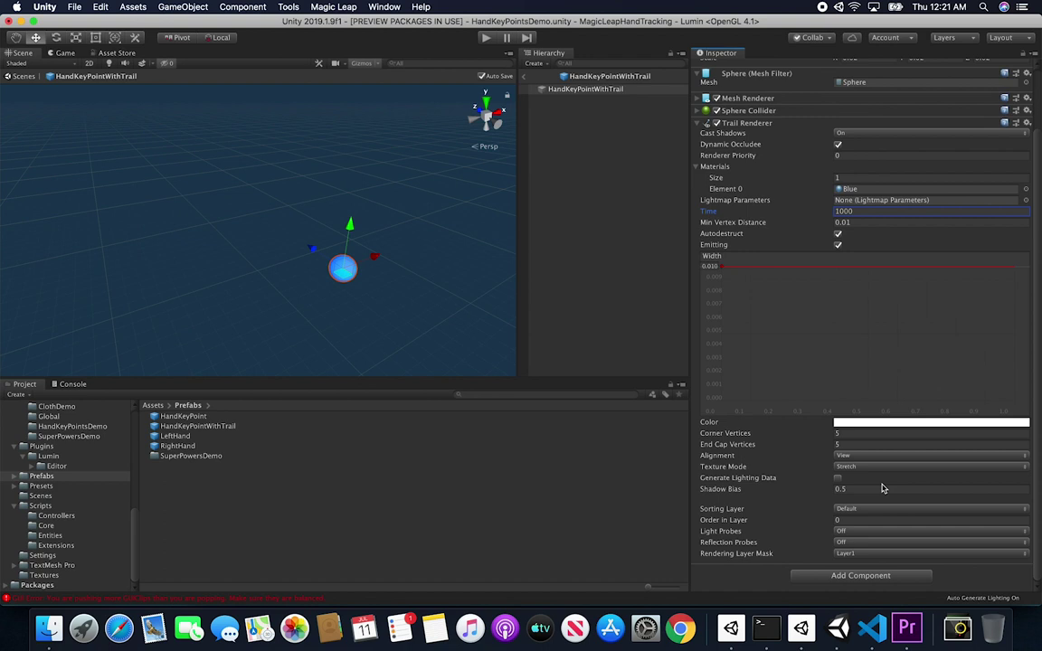
scroll(883, 489, "up", 3)
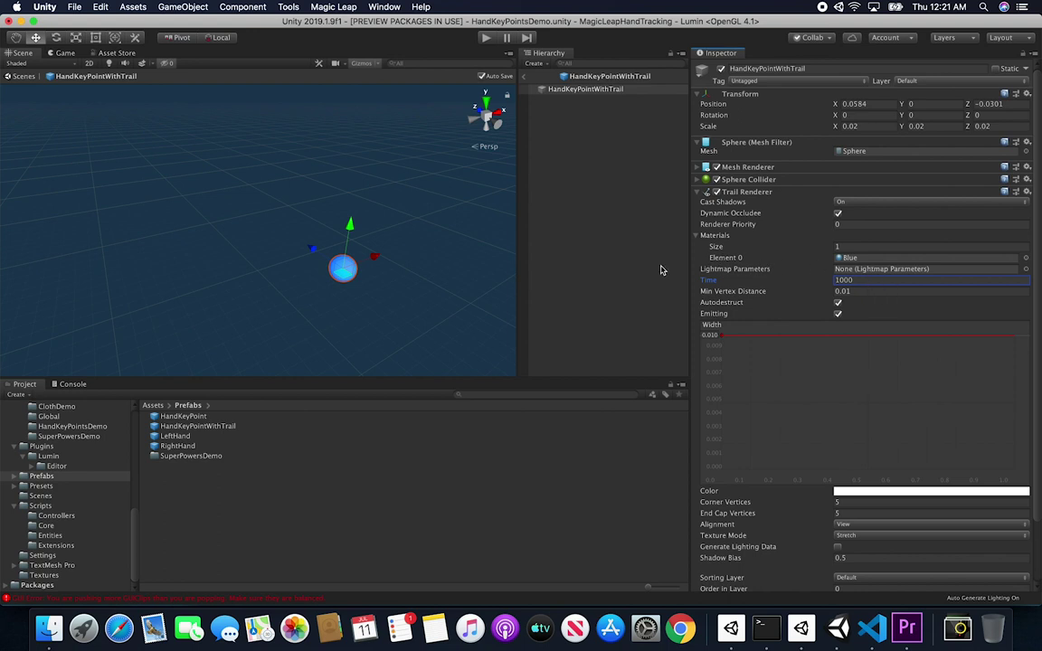
Move the sphere back to X 0, Z 0 and remove the leftover trail by resetting Time, ending at 1000
left_click(854, 103)
type("0")
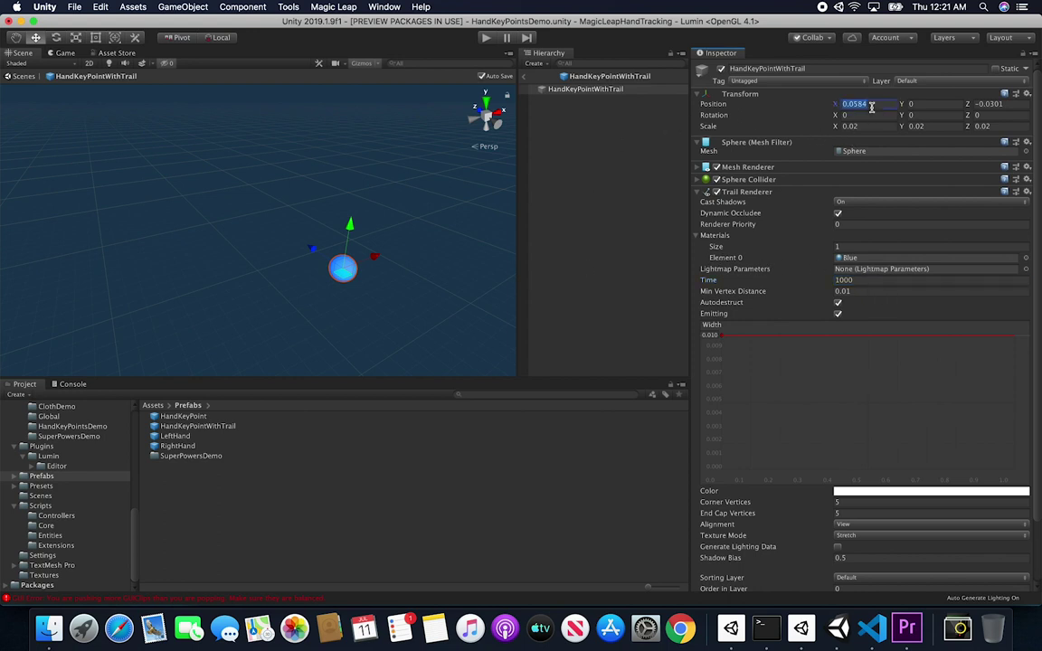
key("Tab")
key("Tab")
type("0")
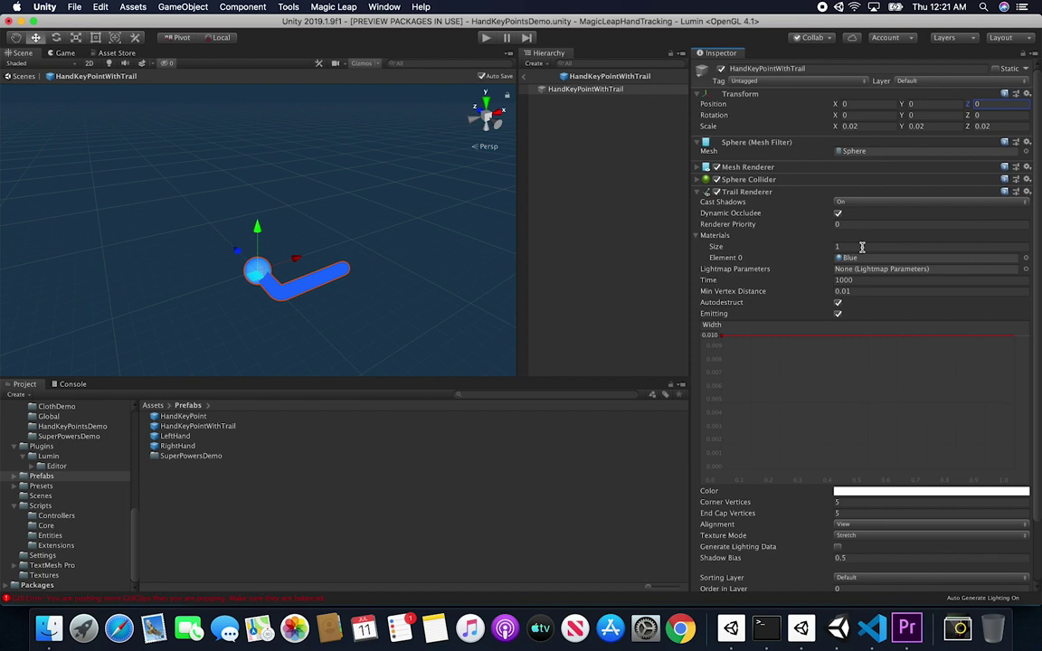
scroll(880, 371, "down", 3)
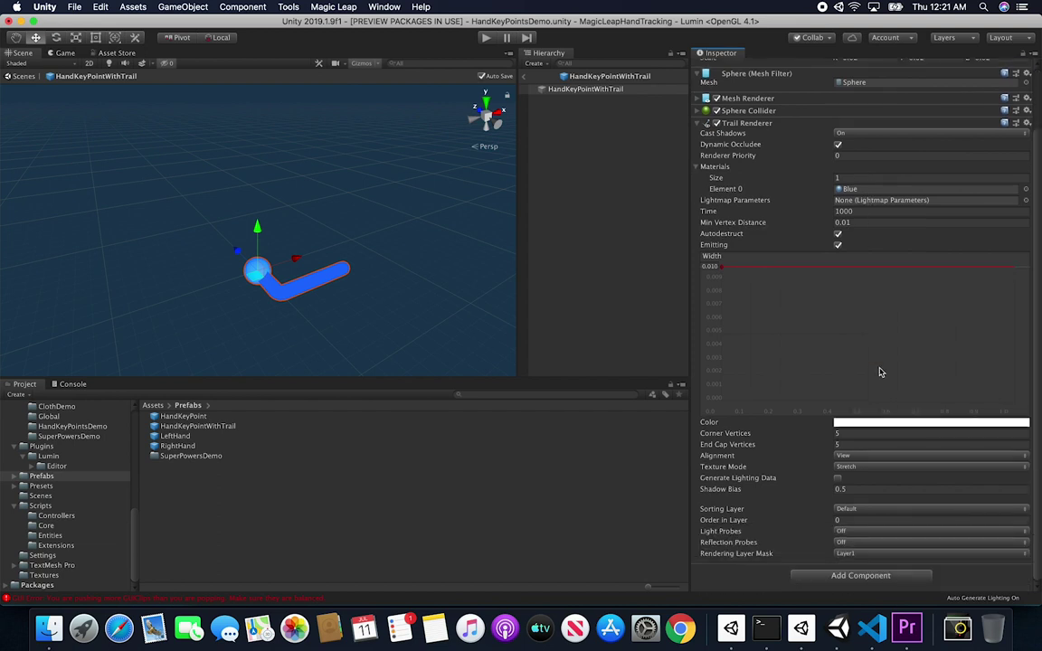
left_click(868, 210)
key("BackSpace")
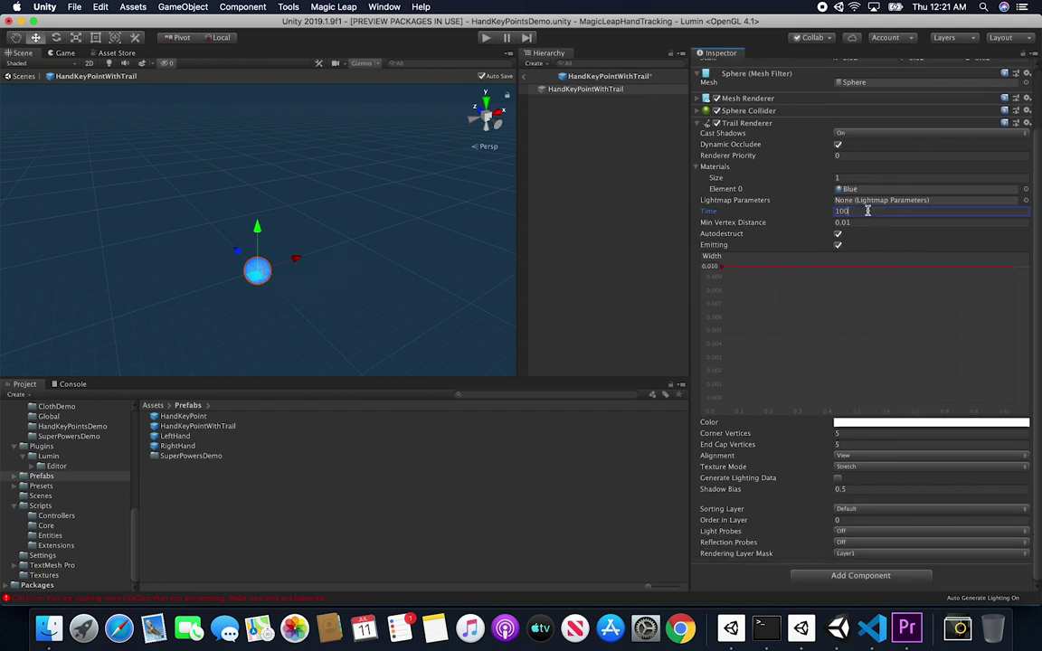
Switch to Finder, open a new window and go through the home folder to the Movies folder
key("super+Tab")
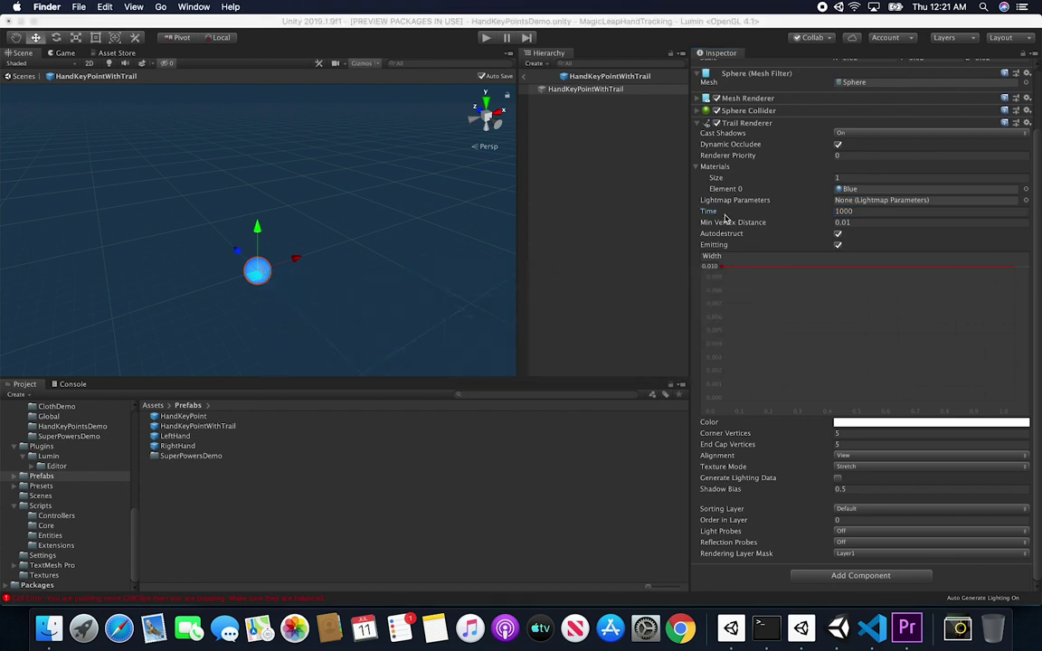
key("super+n")
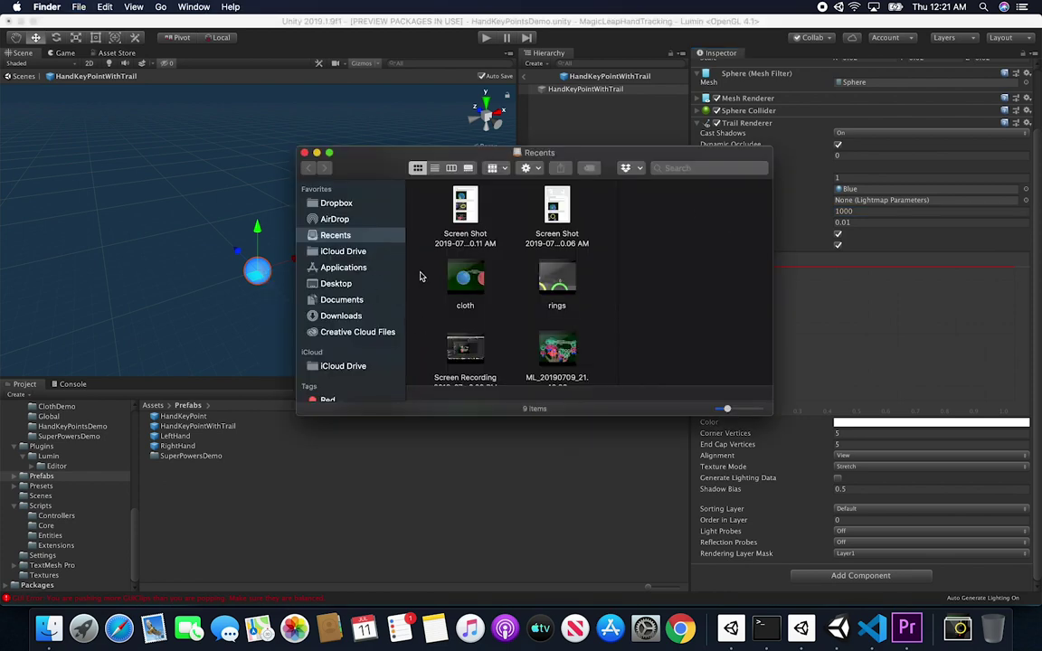
left_click(340, 300)
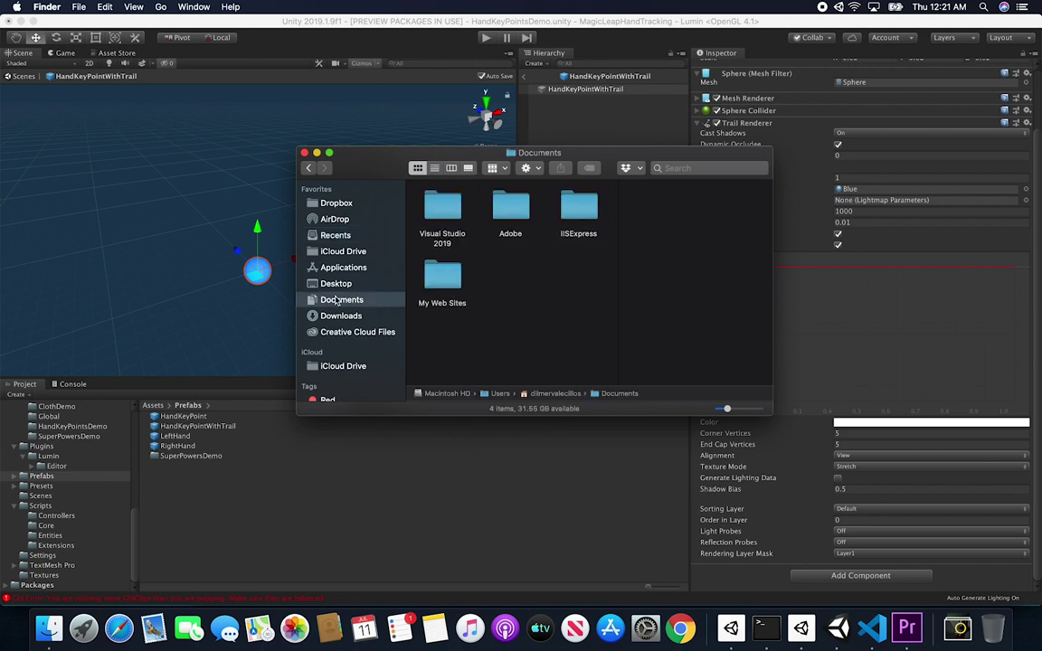
double_click(552, 394)
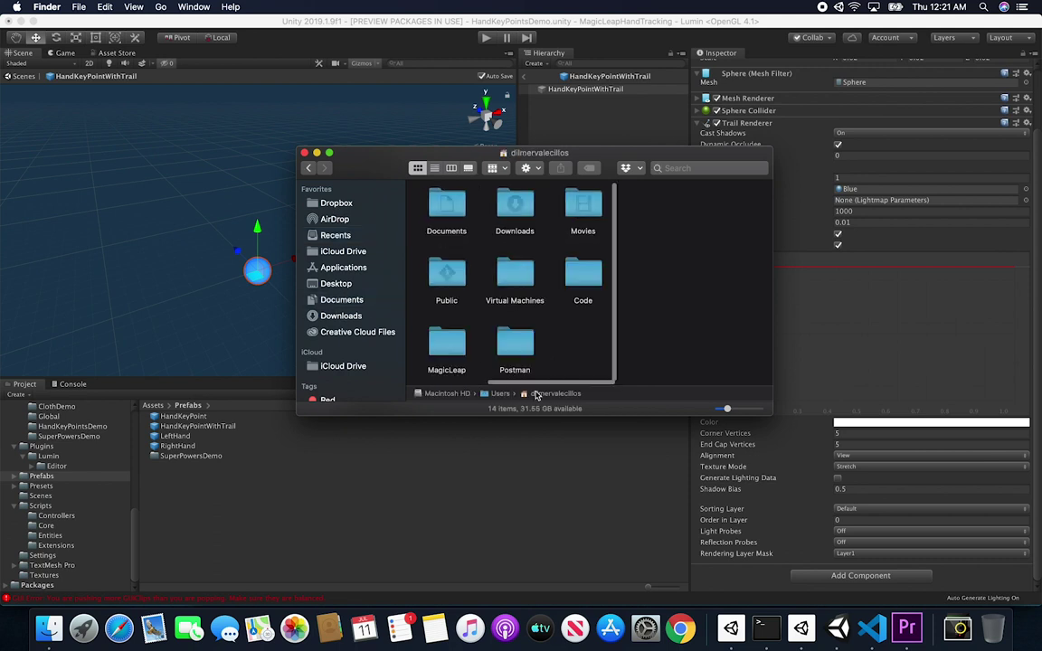
scroll(541, 338, "down", 1)
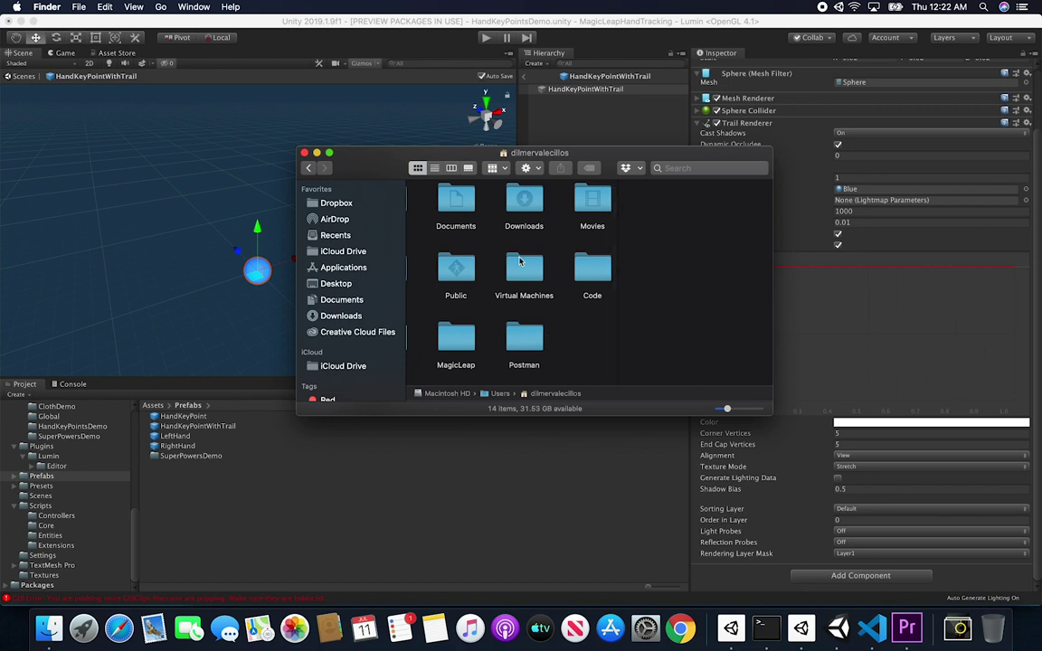
scroll(540, 315, "up", 3)
left_click(528, 288)
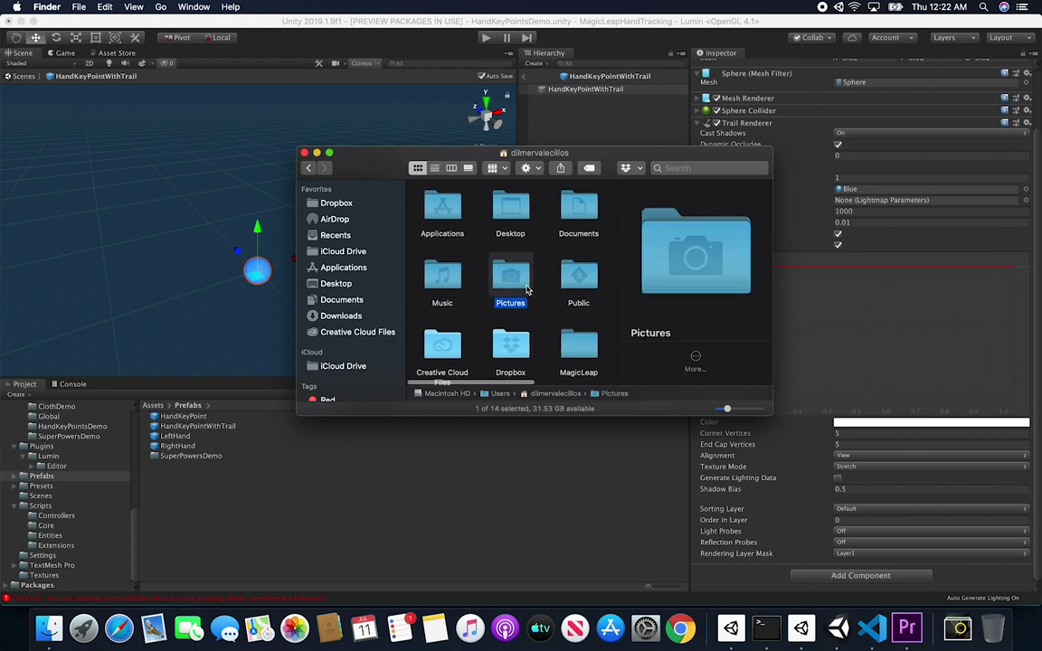
scroll(528, 287, "down", 2)
left_click(581, 208)
double_click(581, 209)
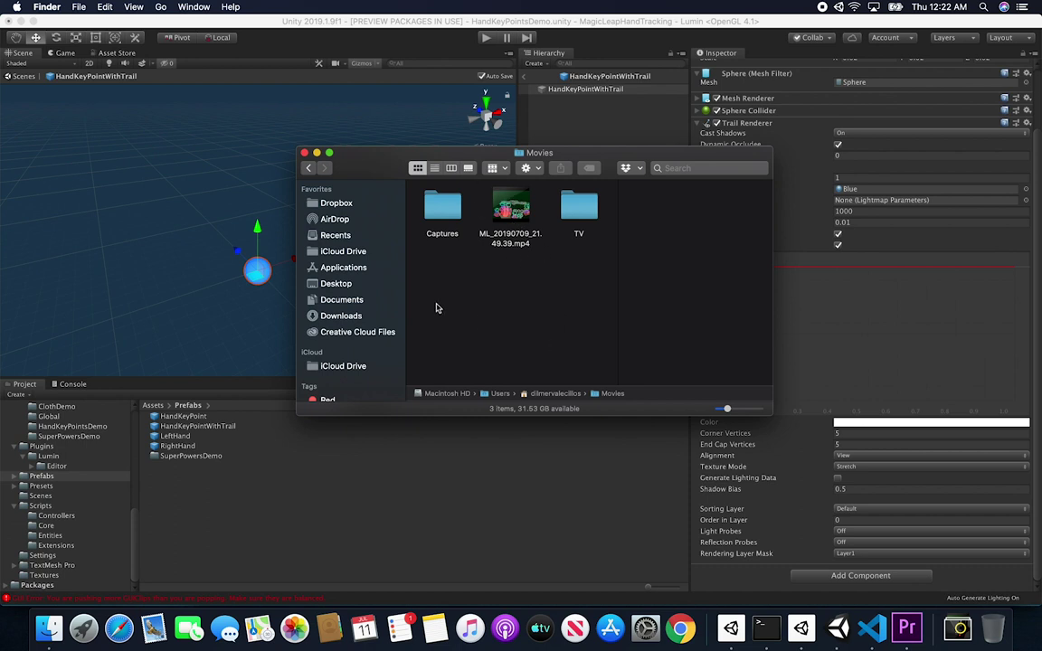
Preview the hand key points video ML_20190709_21.49.39.mp4, close the preview and return to Unity
mouse_move(527, 198)
left_click(526, 198)
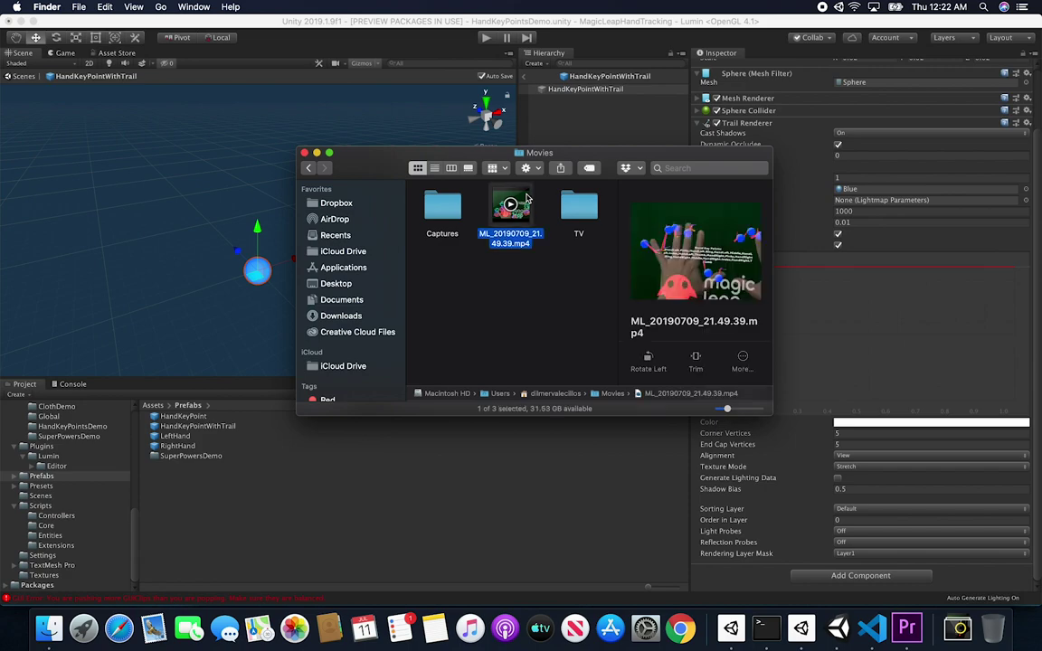
key("space")
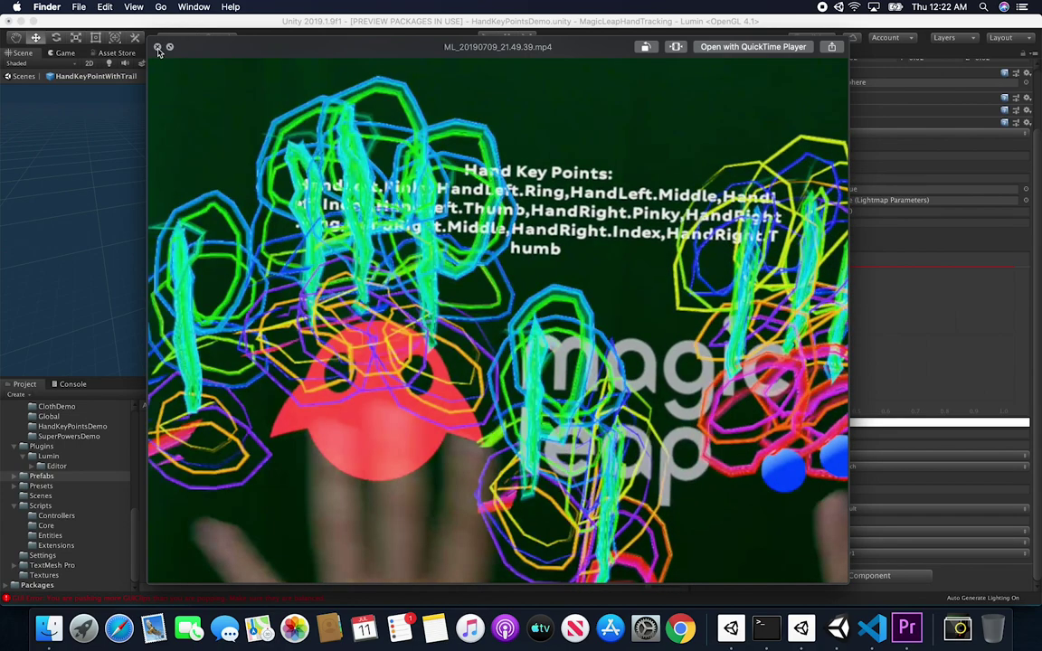
left_click(157, 47)
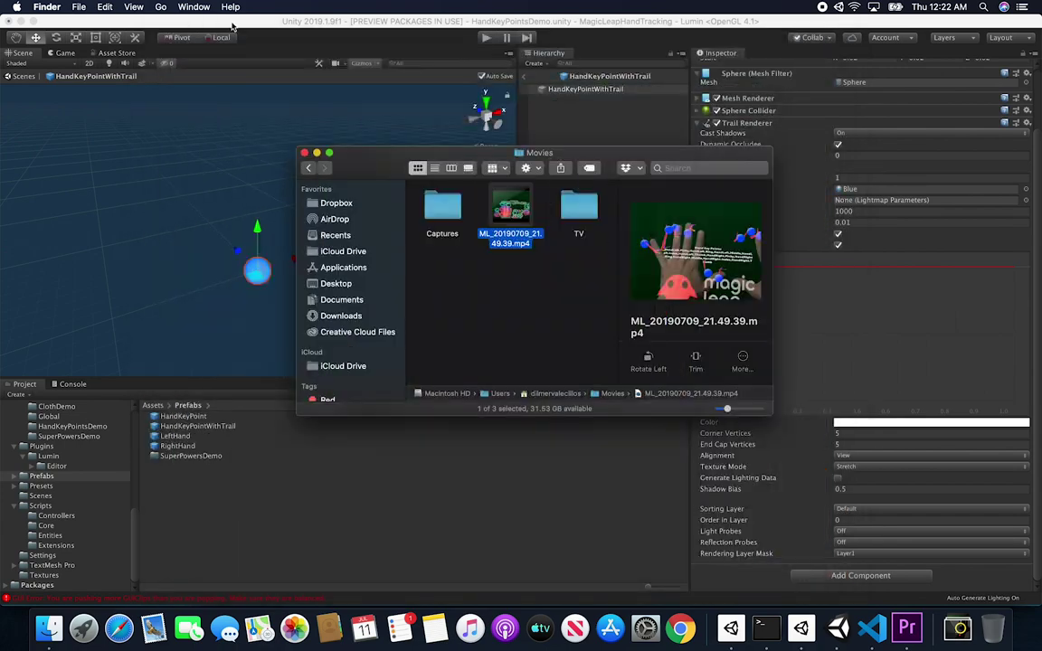
left_click(243, 22)
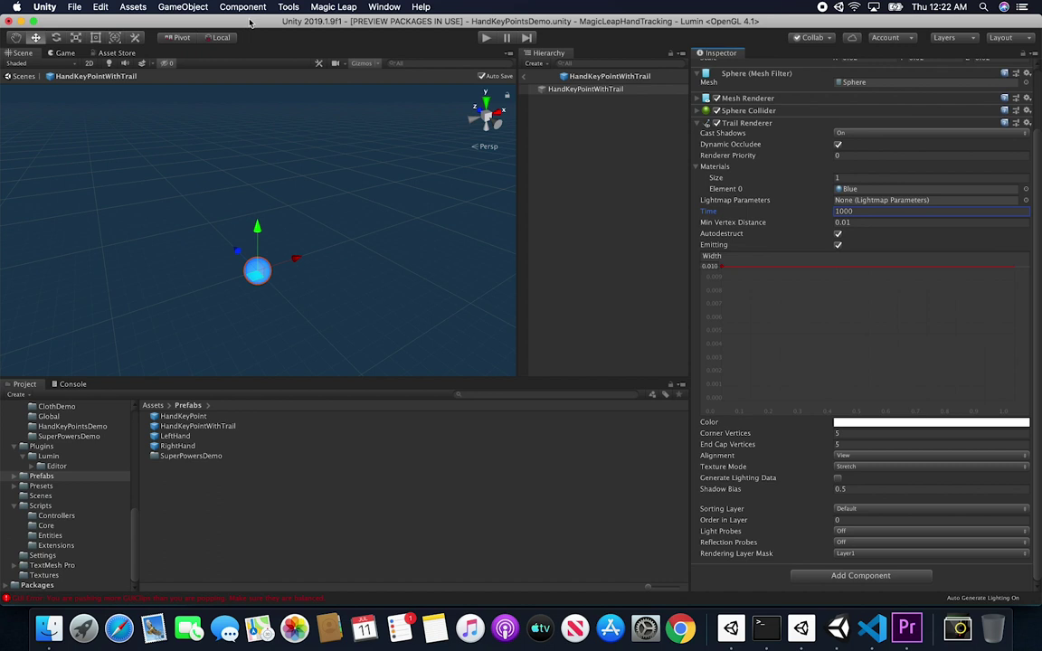
Switch to Chrome and load the GitHub home page
left_click(680, 628)
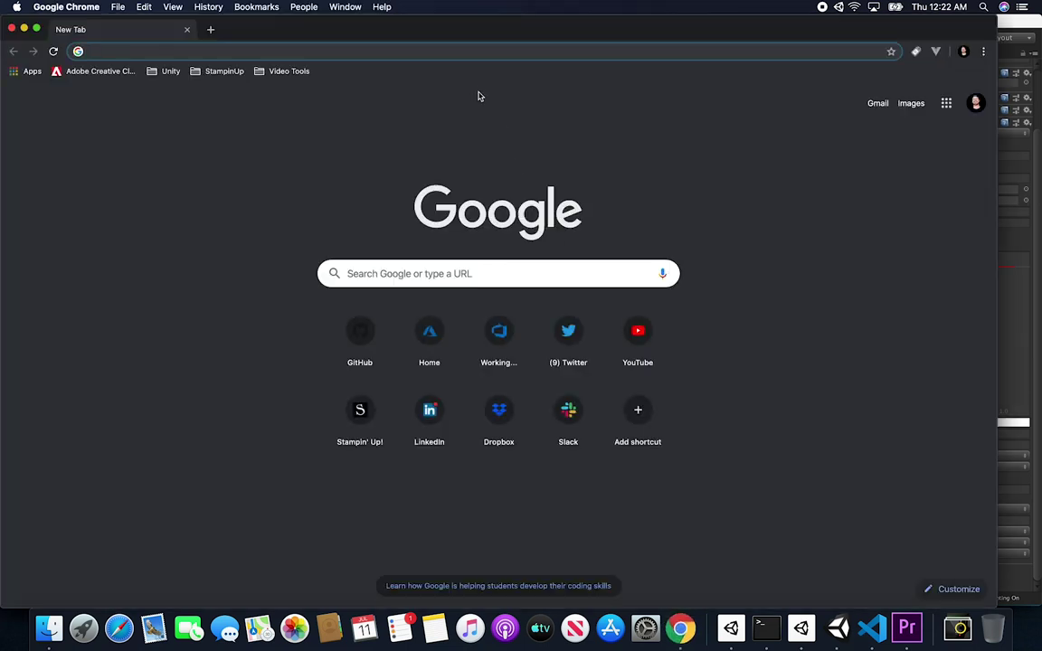
type("github")
key("Return")
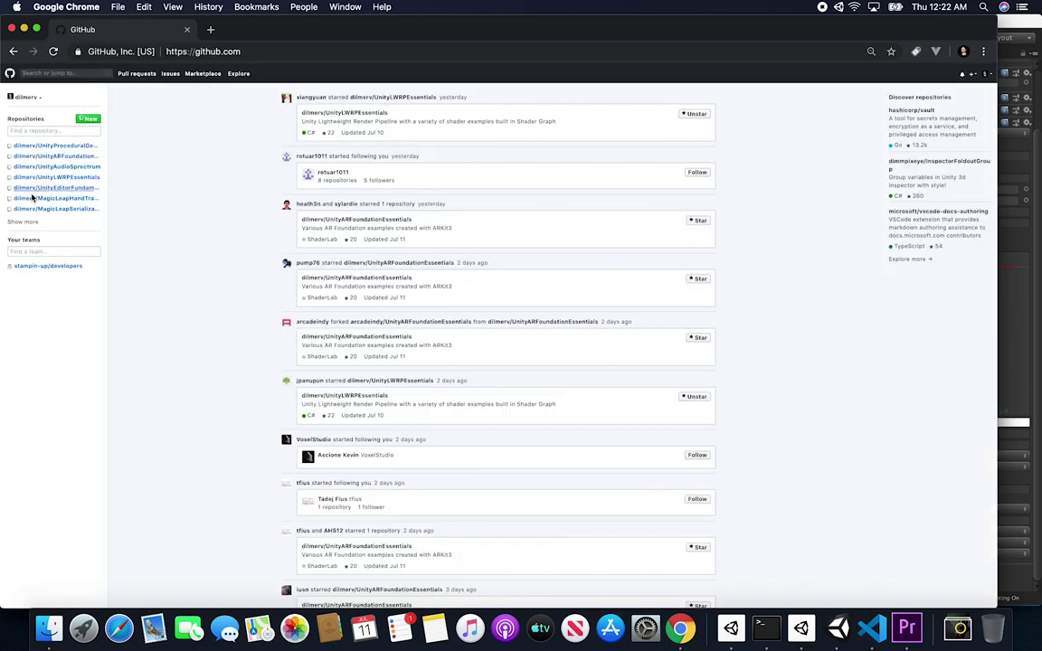
Filter the full repository list by "Magic" and open the MagicLeapHandTracking repository
left_click(20, 221)
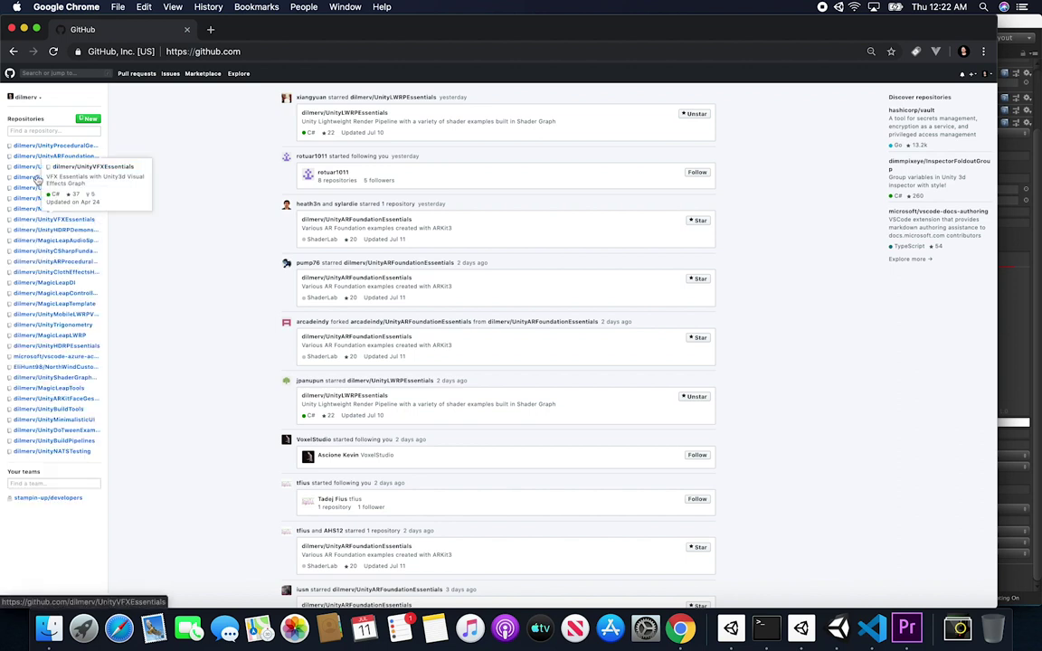
left_click(36, 131)
type("Magic")
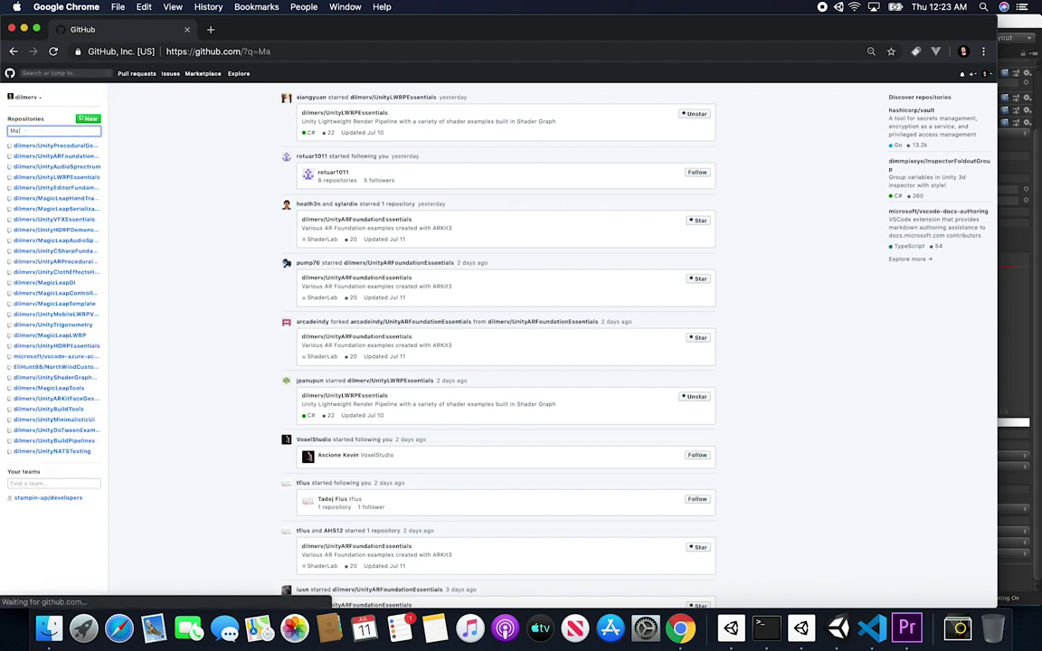
left_click(41, 143)
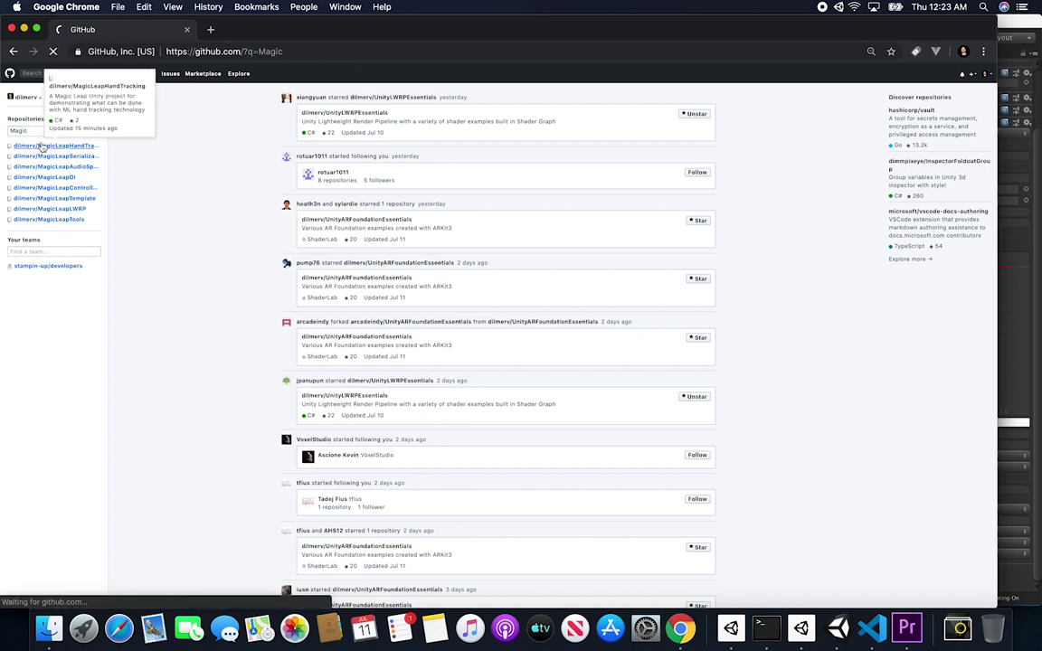
Read through the repository's README, examining the ClothDemo, SuperPowersDemo and HandKeyPointsDemo scene descriptions and images
key("super+equal")
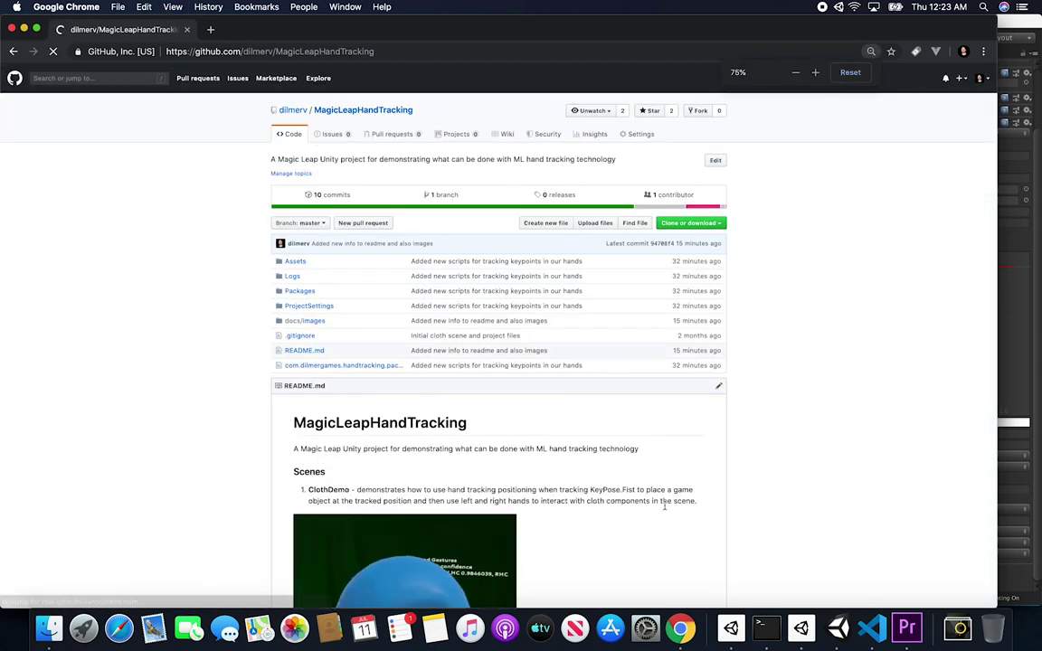
scroll(664, 505, "down", 3)
scroll(664, 505, "down", 3)
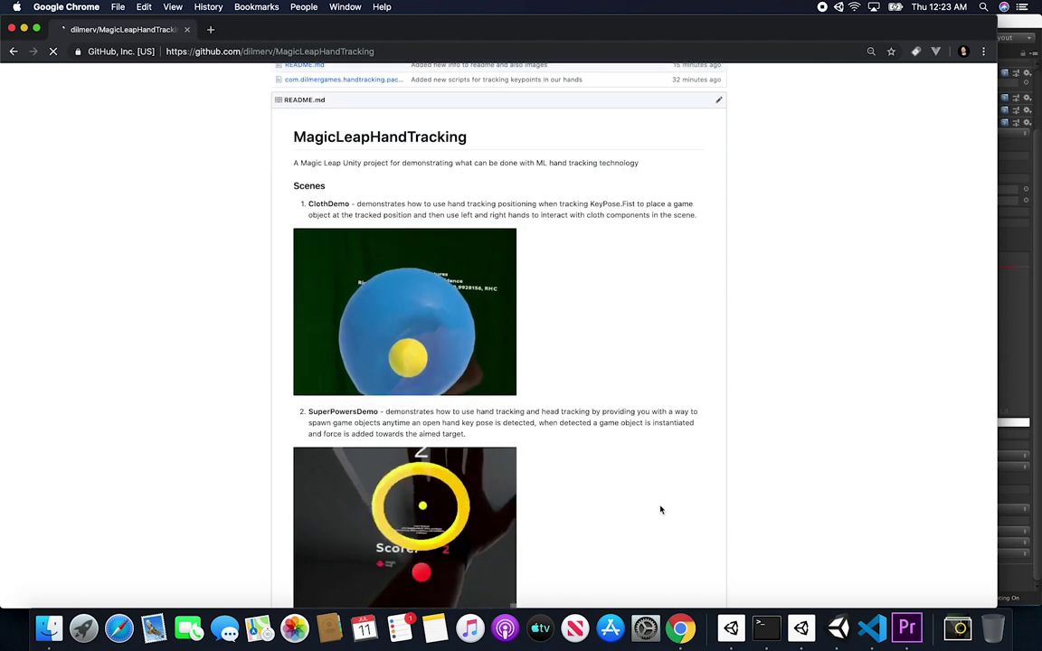
scroll(491, 371, "down", 1)
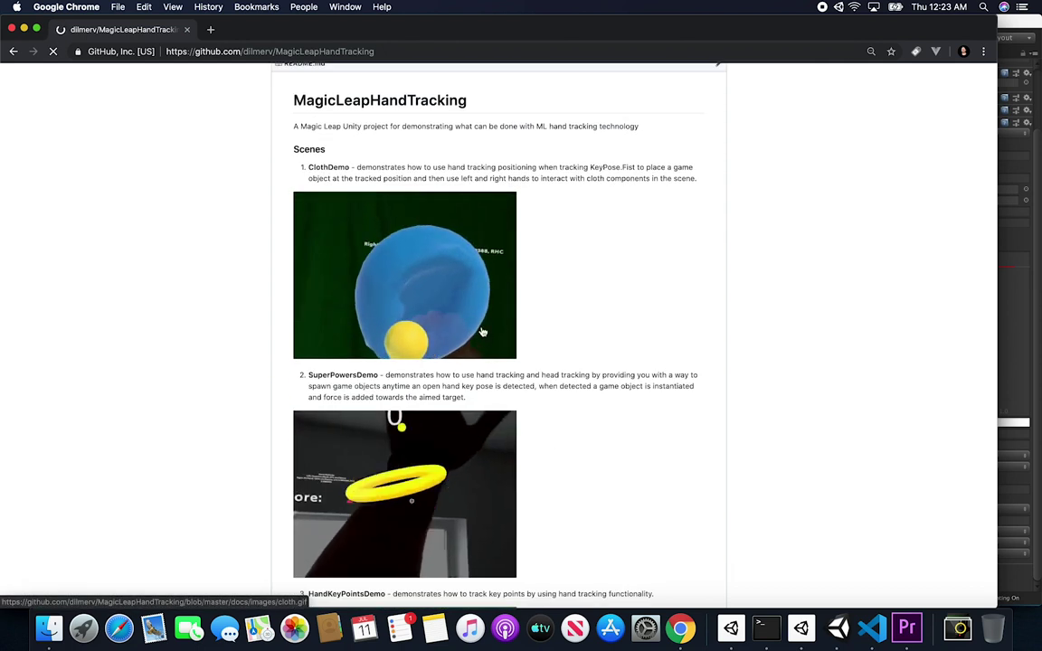
scroll(452, 253, "down", 1)
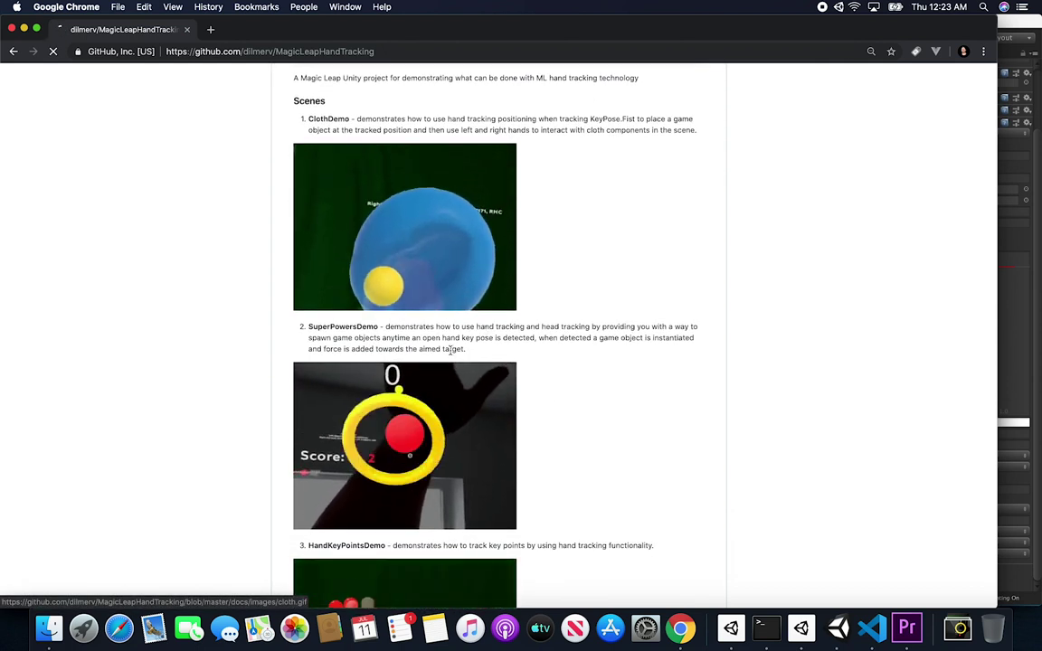
left_click_drag(309, 118, 349, 121)
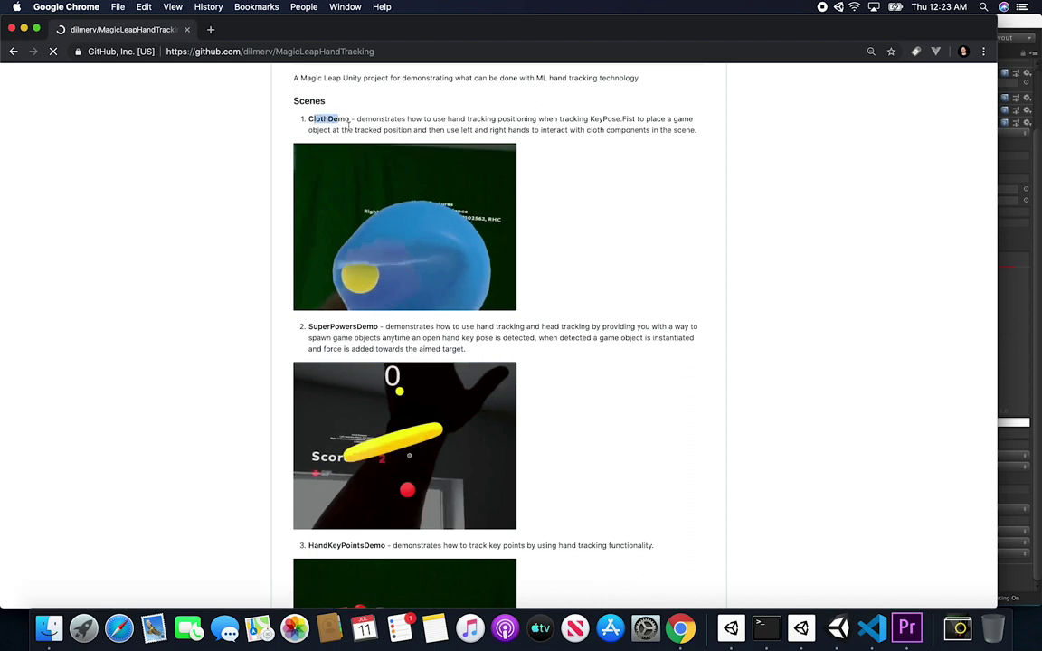
scroll(649, 491, "down", 3)
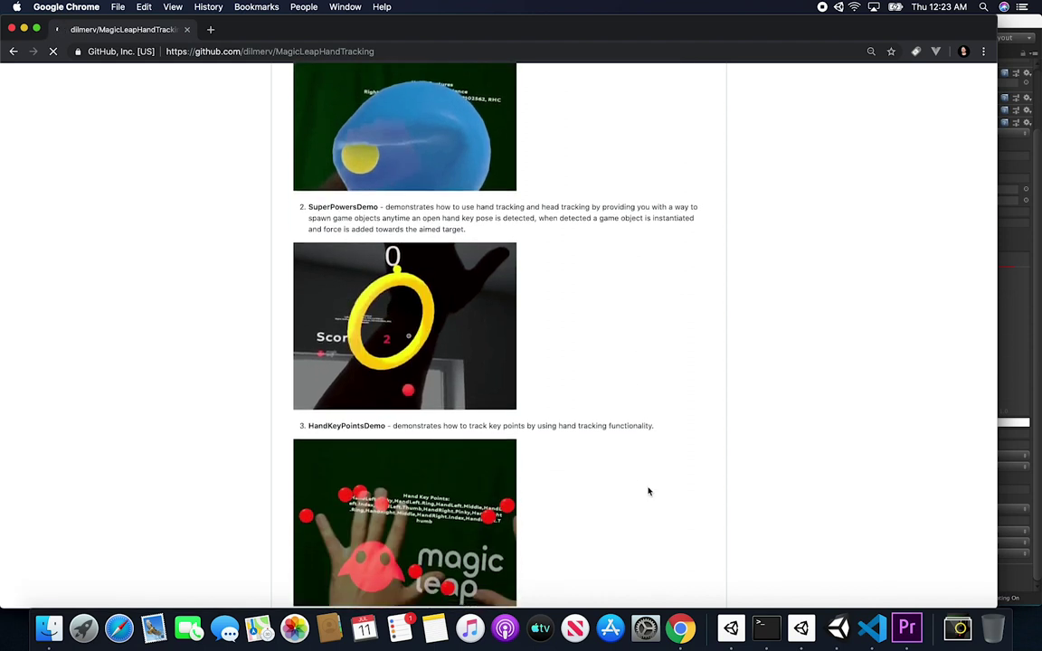
left_click_drag(366, 210, 308, 198)
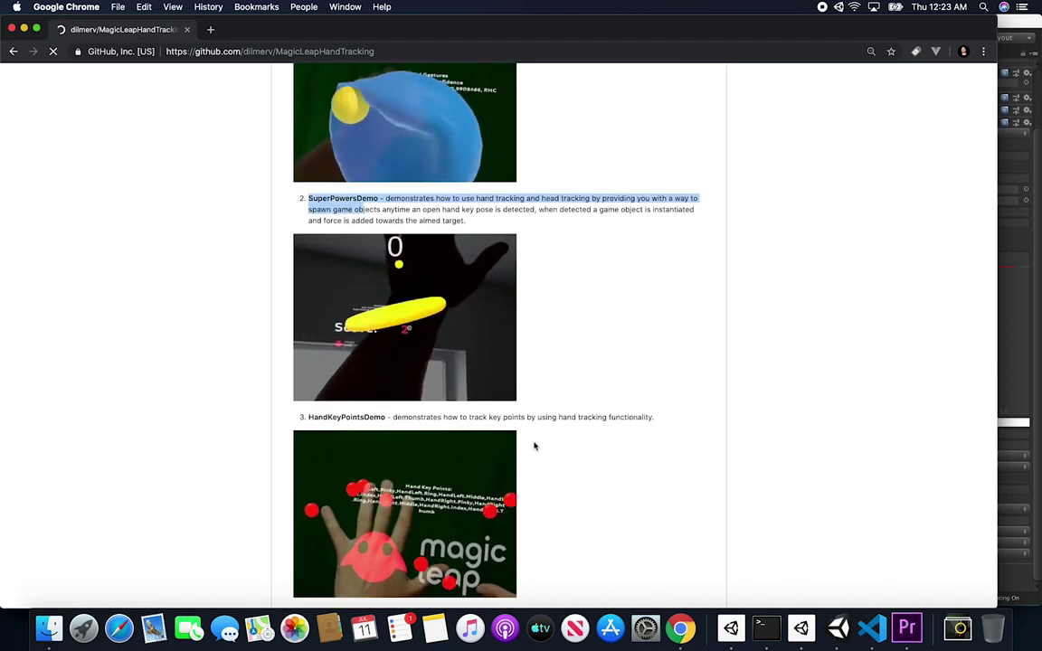
scroll(532, 444, "down", 2)
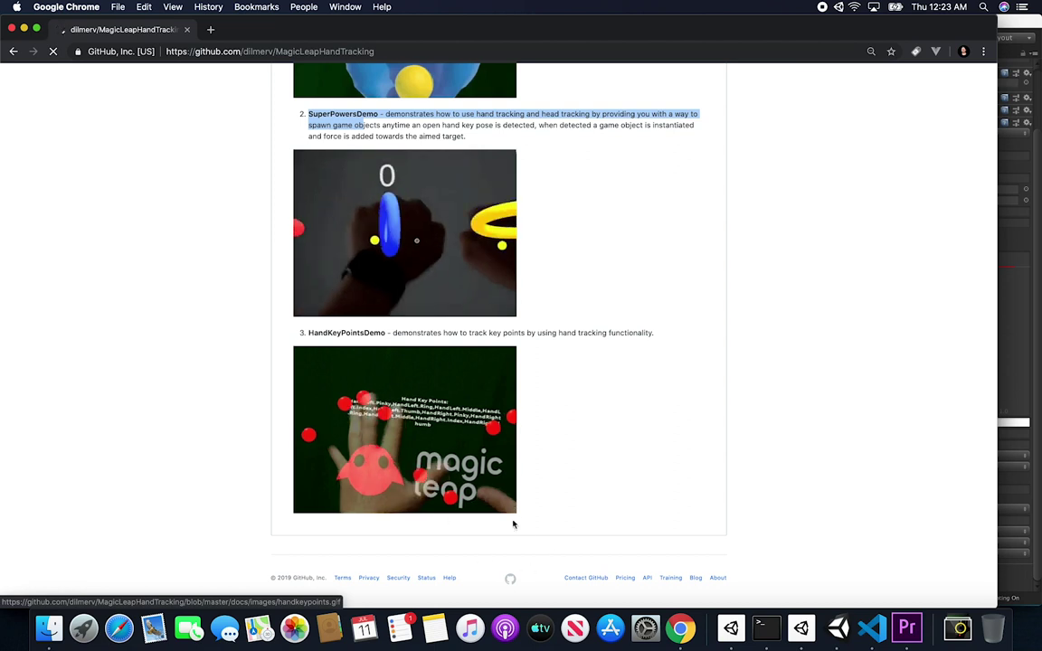
Open the repository's Assets folder and its Prefabs subfolder to view the hand key point prefab files
scroll(641, 455, "up", 3)
scroll(641, 456, "up", 7)
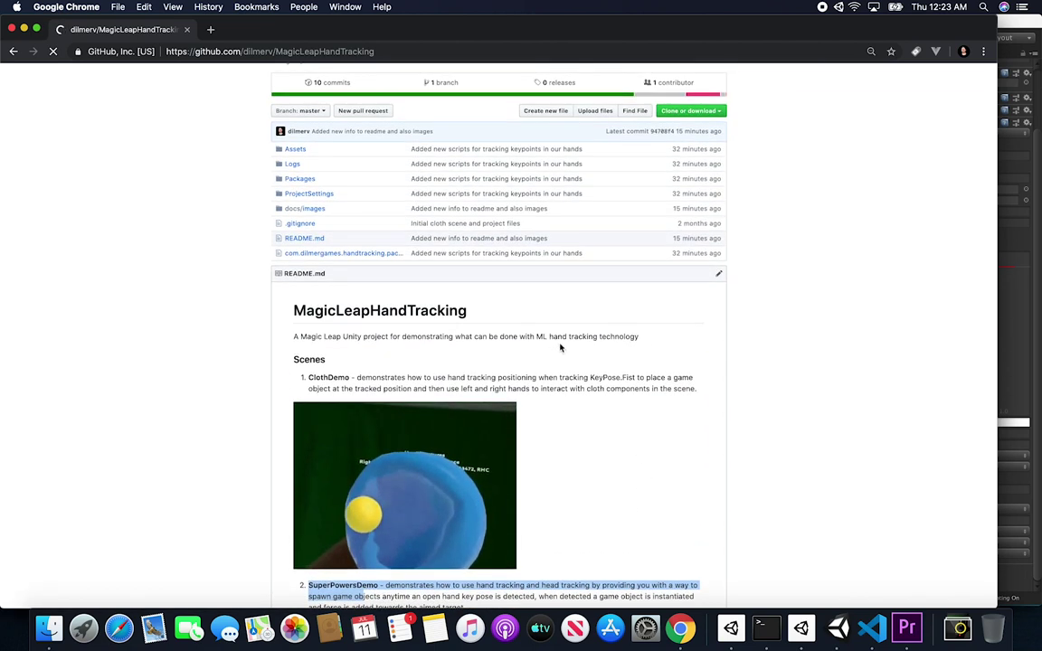
left_click(295, 150)
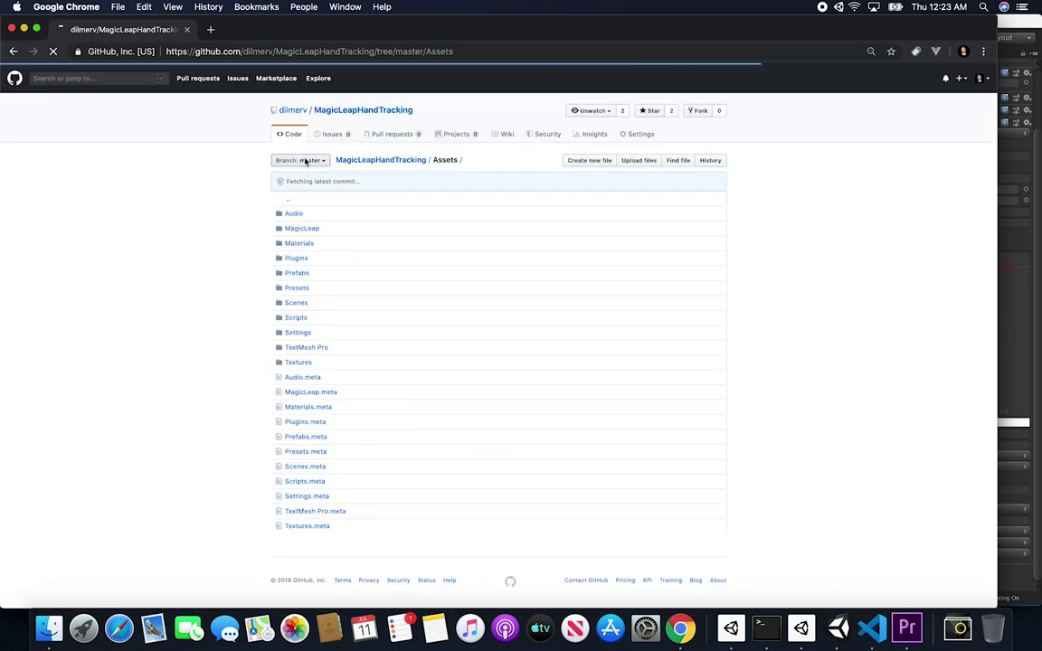
left_click(298, 273)
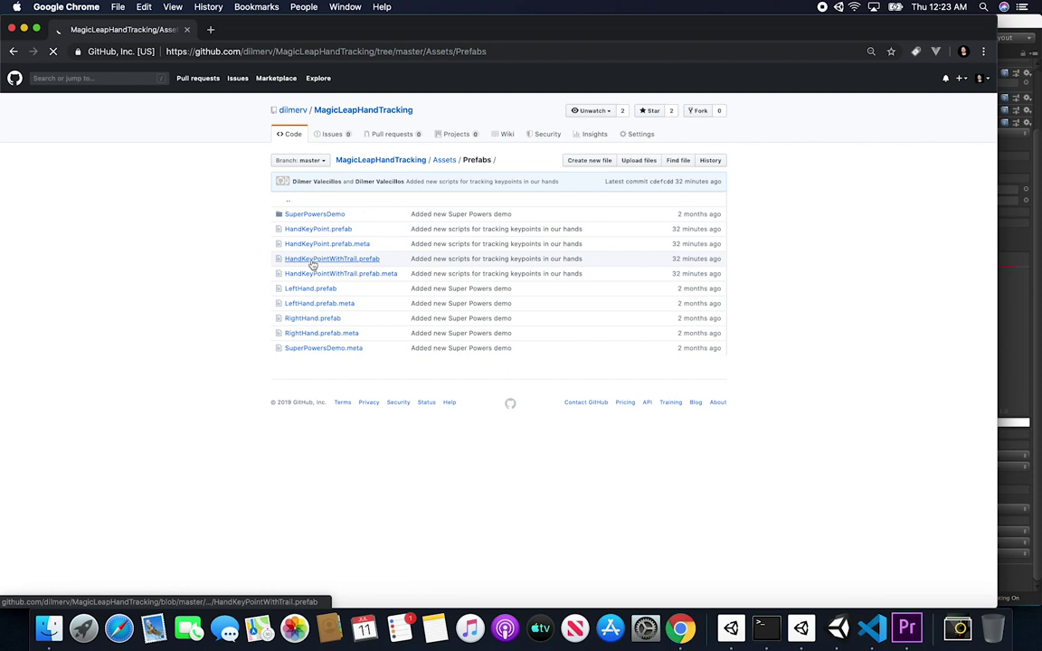
Switch to Unity, leave prefab editing and delete the HandKeyPointWithTrail instance from the HandKeyPointsDemo scene
key("super+Tab")
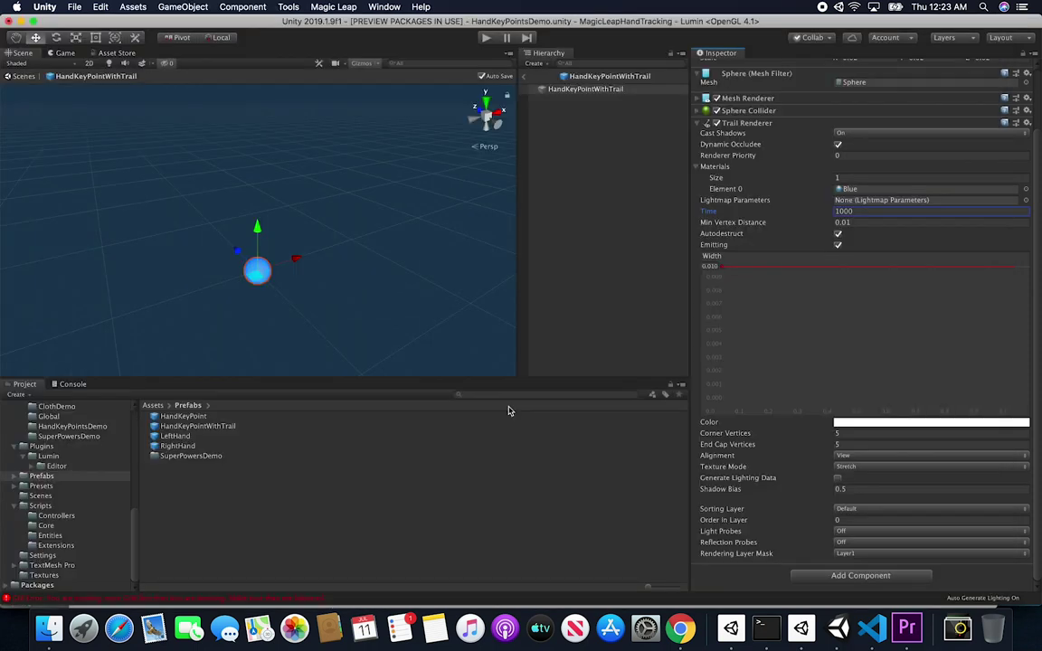
left_click(522, 75)
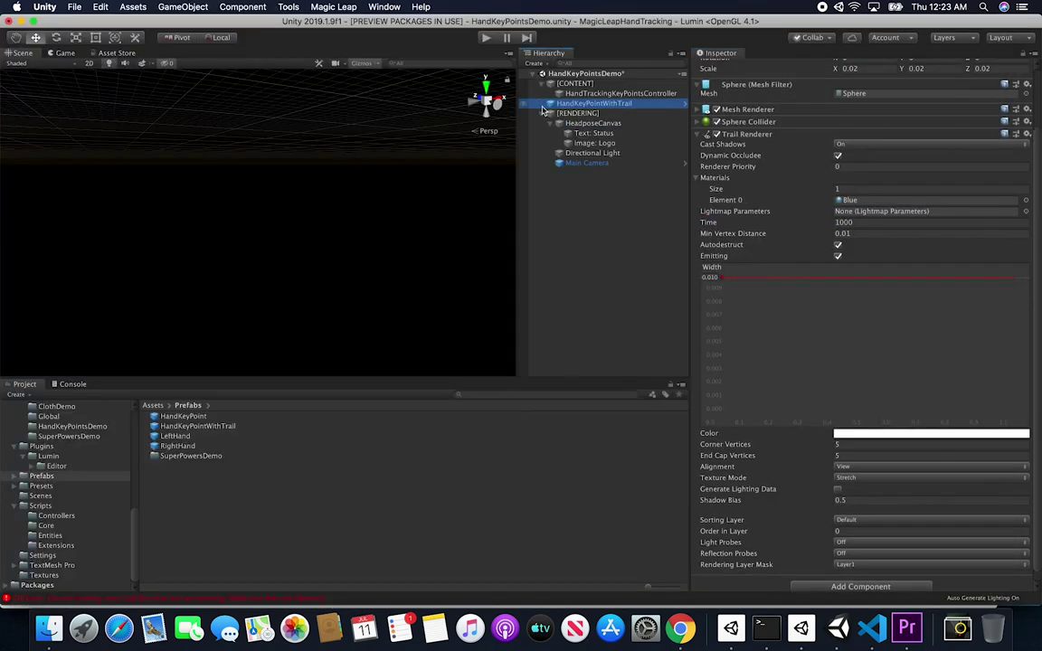
key("super+BackSpace")
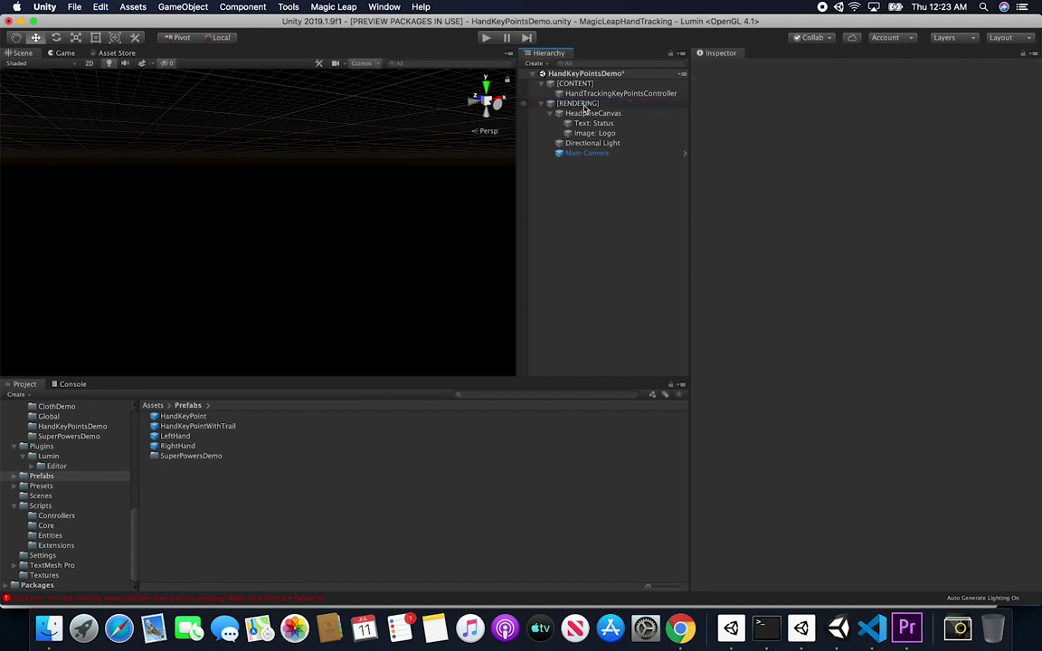
Assign the HandKeyPoint prefab as the Key Point Prefab of the HandTrackingKeyPointsController object
left_click(594, 94)
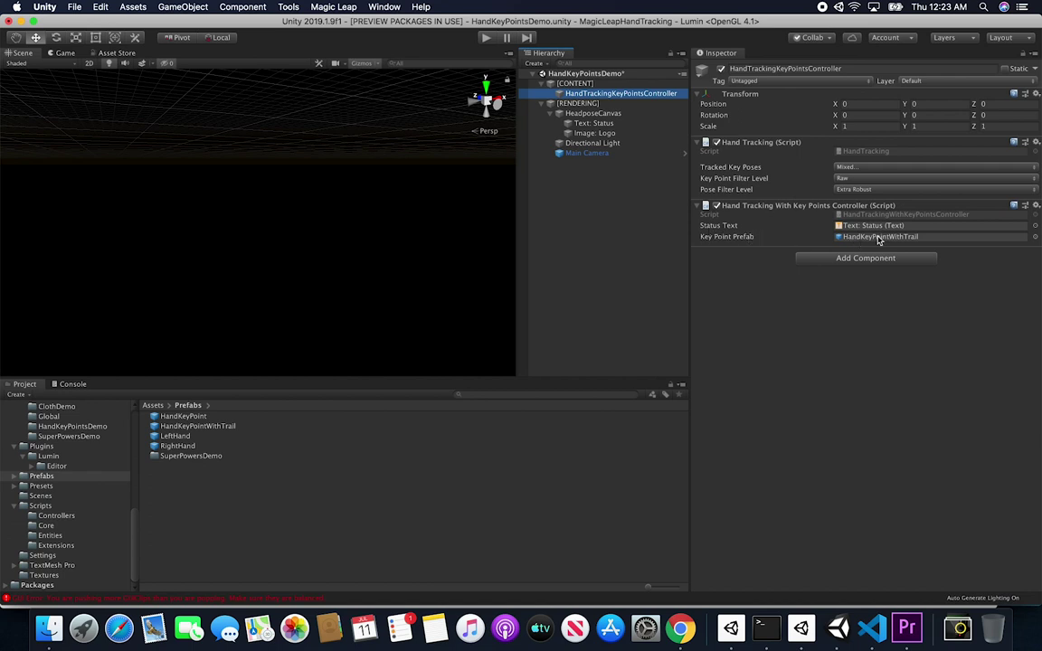
left_click_drag(185, 416, 883, 237)
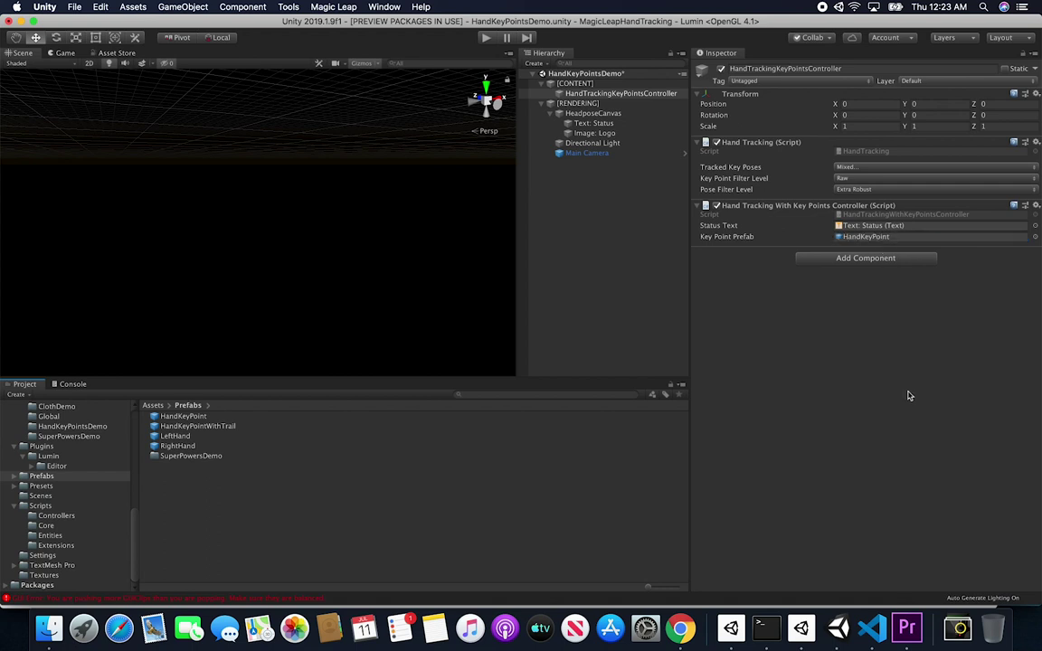